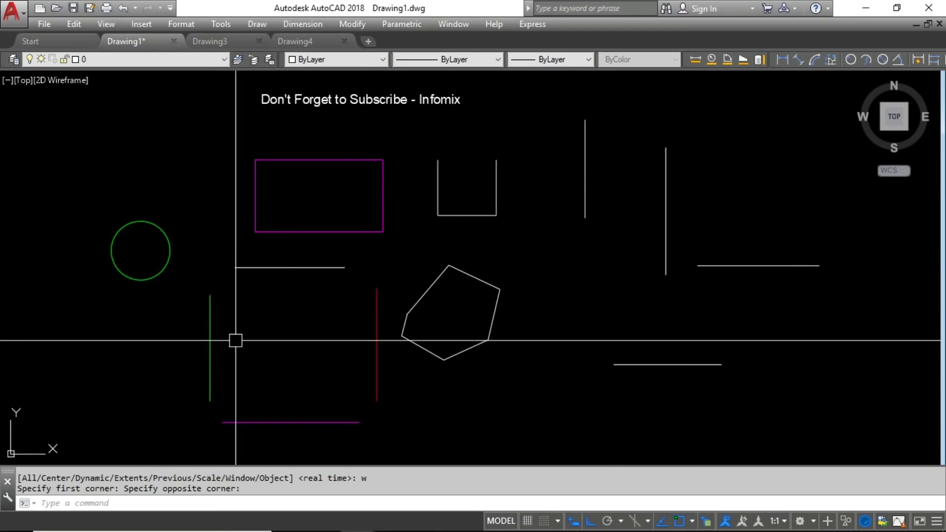
Try filleting the white horizontal line to the green and red vertical lines one corner at a time, and undo both corners.
{"action": "type", "text": "f"}
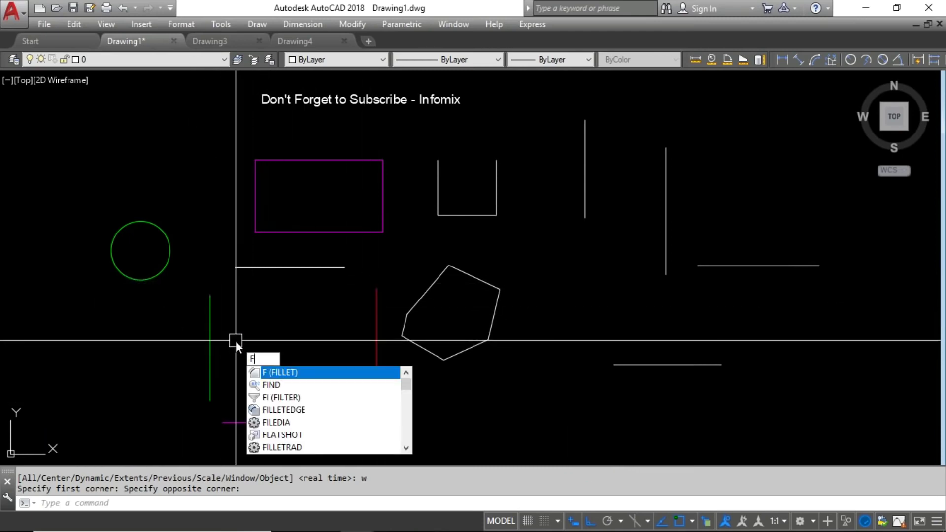
{"action": "key", "text": "Return"}
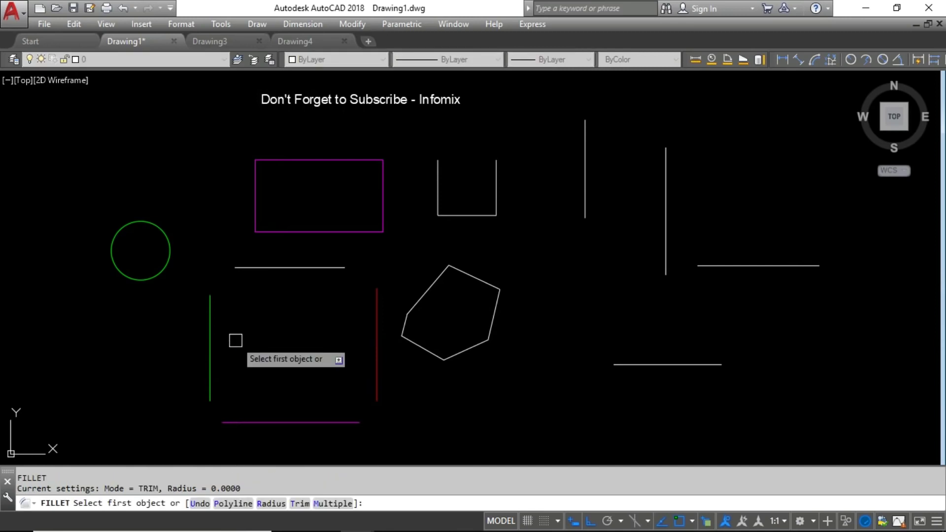
{"action": "left_click", "coordinate": [210, 311]}
{"action": "left_click", "coordinate": [266, 268]}
{"action": "key", "text": "Return"}
{"action": "left_click", "coordinate": [328, 269]}
{"action": "left_click", "coordinate": [382, 312]}
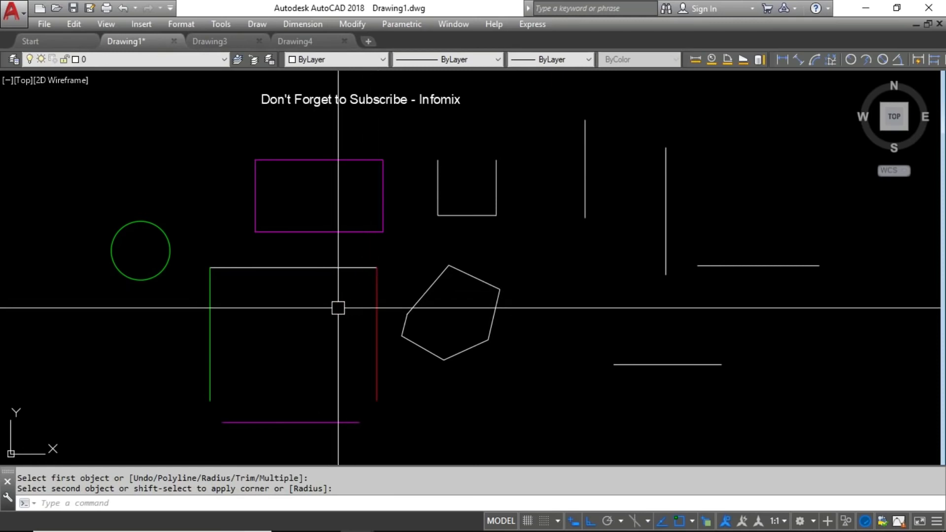
{"action": "key", "text": "ctrl+z"}
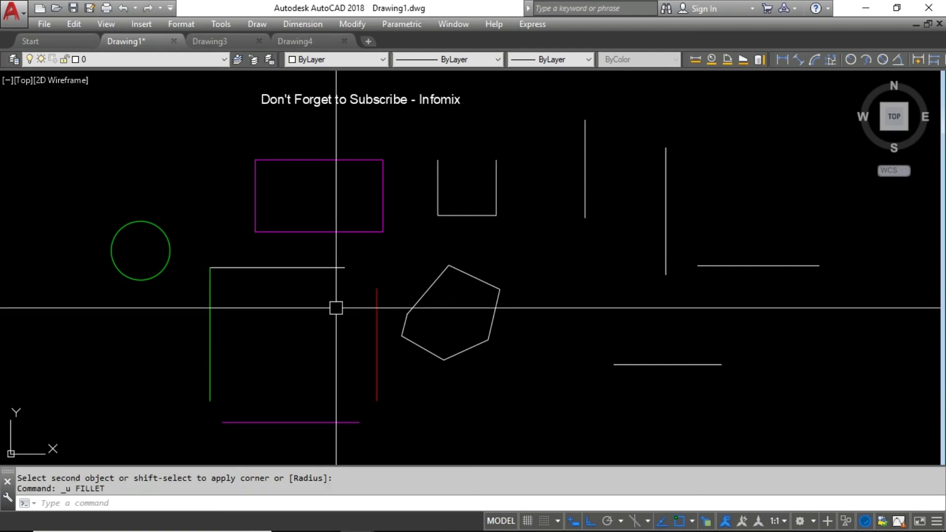
{"action": "key", "text": "ctrl+z"}
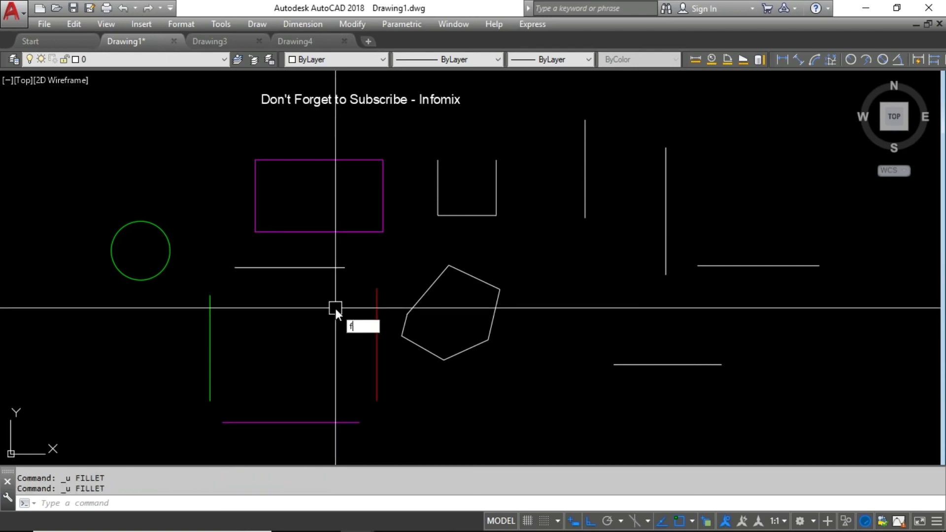
Close all four corners between the green, white, red and magenta lines using Fillet's Multiple option.
{"action": "key", "text": "Return"}
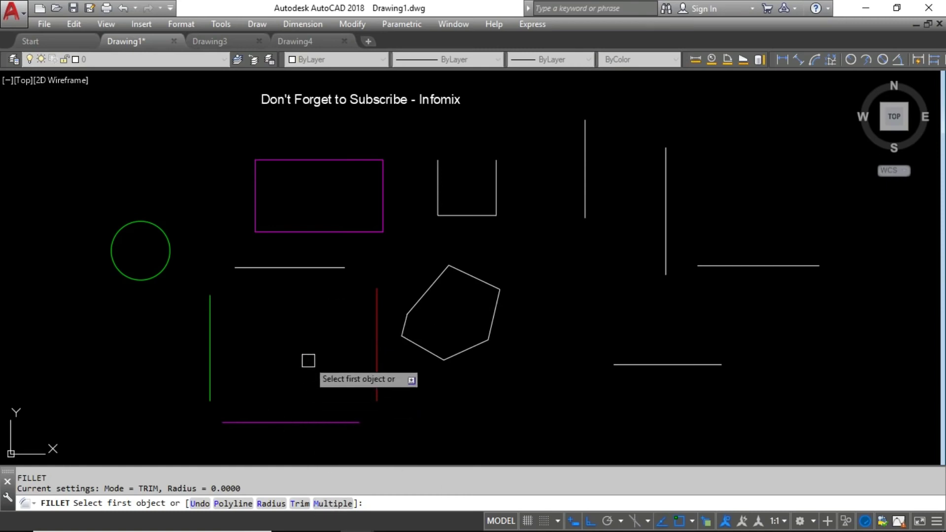
{"action": "type", "text": "m"}
{"action": "key", "text": "Return"}
{"action": "left_click", "coordinate": [215, 320]}
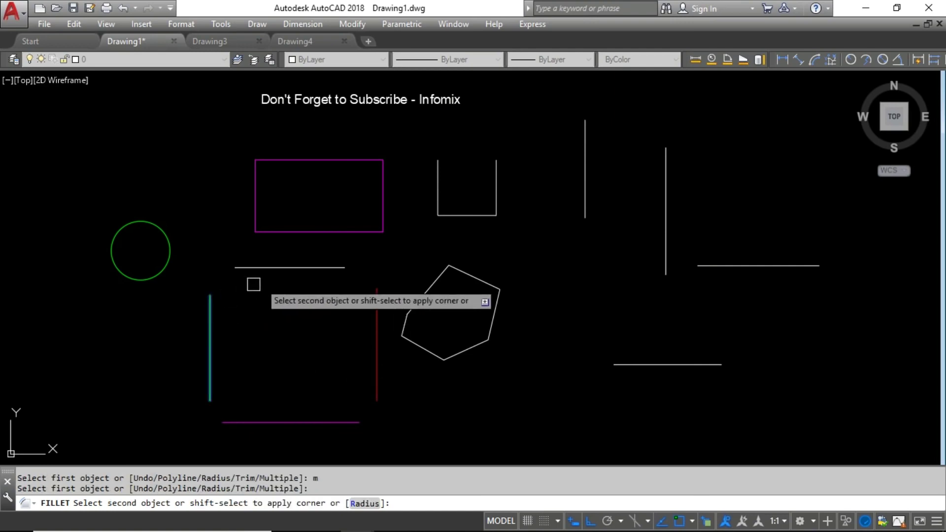
{"action": "left_click", "coordinate": [288, 269]}
{"action": "left_click", "coordinate": [335, 269]}
{"action": "left_click", "coordinate": [378, 325]}
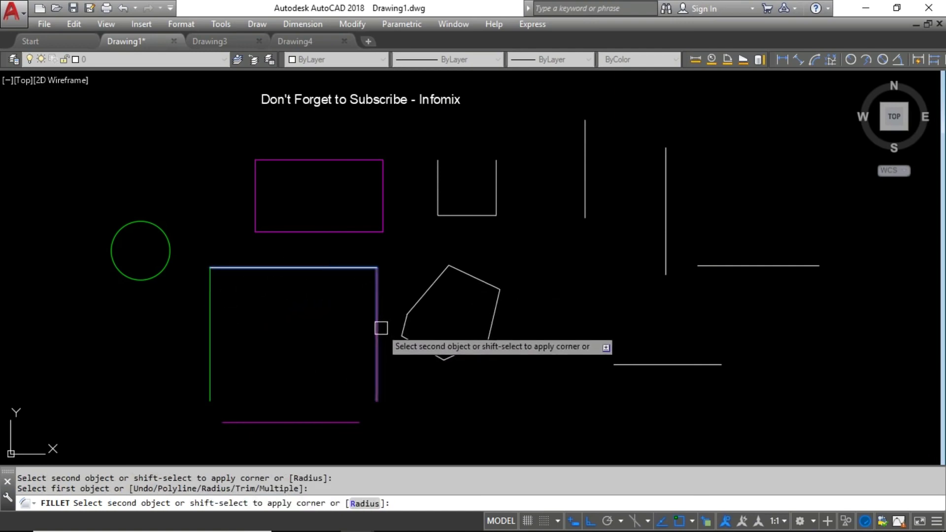
{"action": "left_click", "coordinate": [377, 368]}
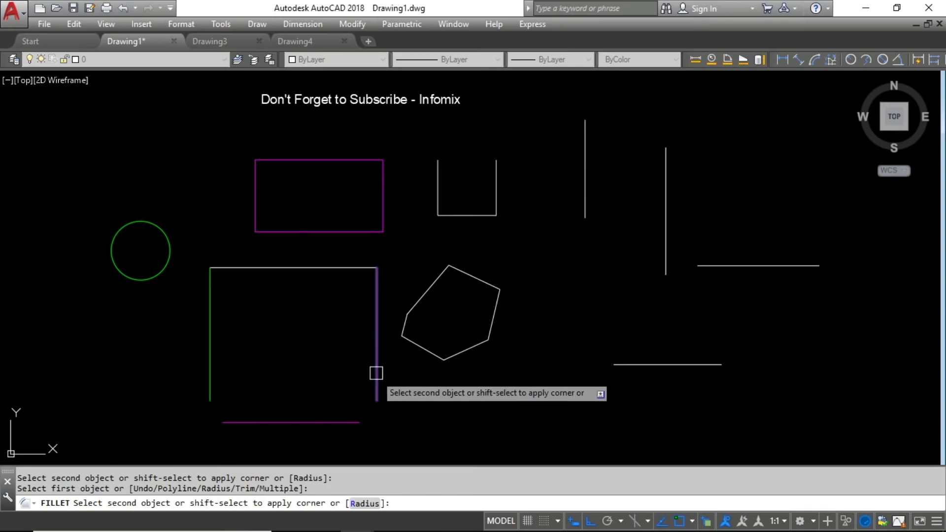
{"action": "left_click", "coordinate": [315, 421]}
{"action": "left_click", "coordinate": [212, 380]}
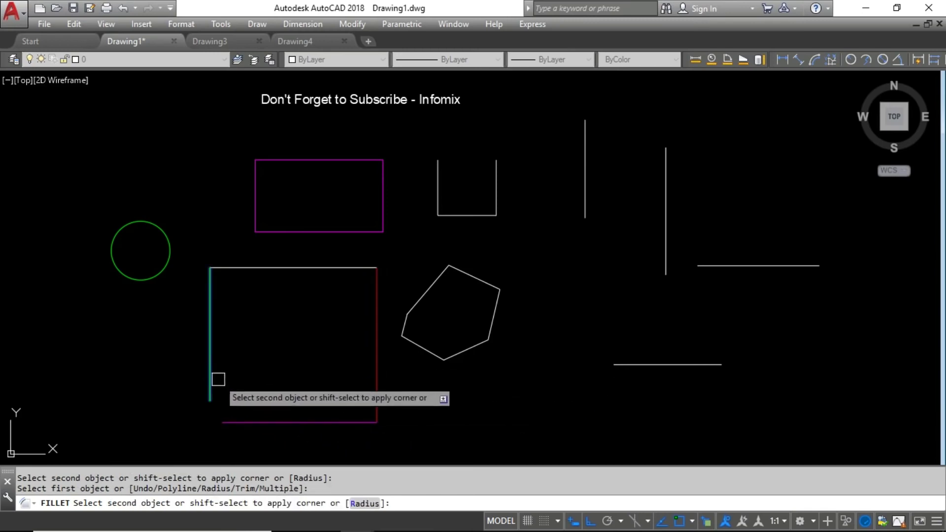
{"action": "left_click", "coordinate": [260, 421]}
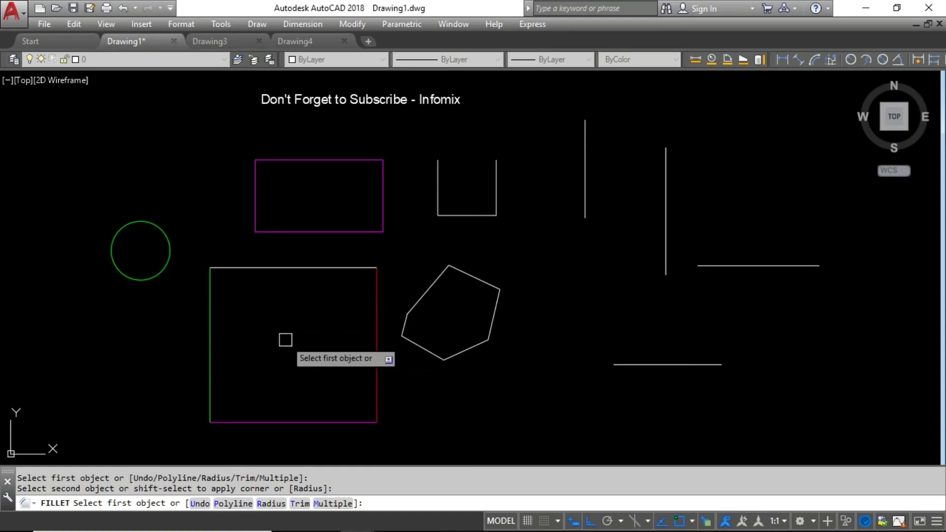
{"action": "key", "text": "Escape"}
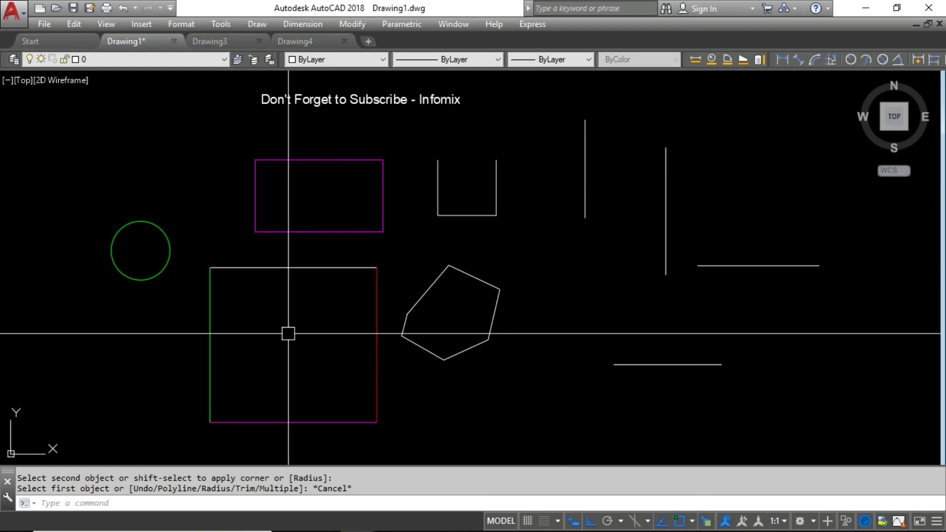
Examine the list of layers available in the drawing.
{"action": "left_click", "coordinate": [150, 59]}
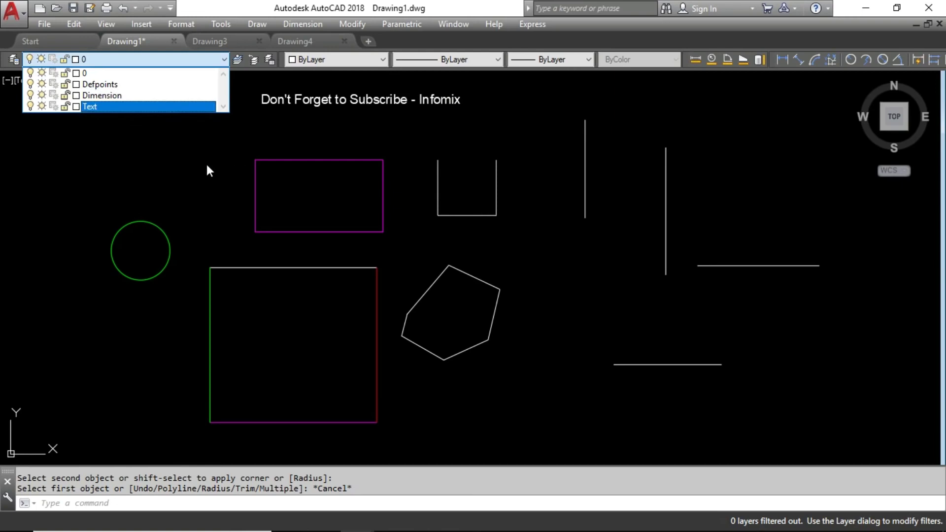
{"action": "key", "text": "Escape"}
{"action": "key", "text": "Escape"}
{"action": "key", "text": "Escape"}
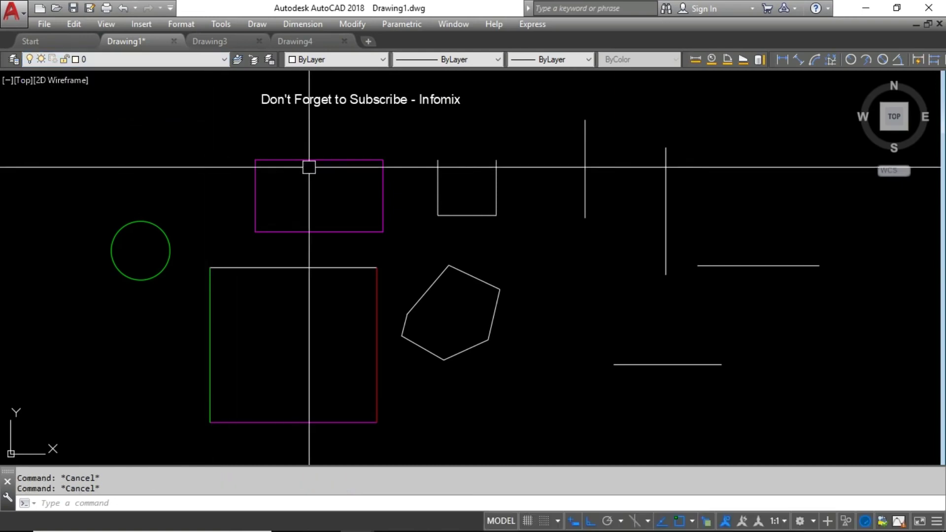
Add a horizontal dimension above the magenta rectangle's top edge with the DIM command.
{"action": "middle_click_drag", "start_coordinate": [326, 178], "coordinate": [342, 197]}
{"action": "scroll", "coordinate": [316, 156], "scroll_direction": "up", "scroll_amount": 2}
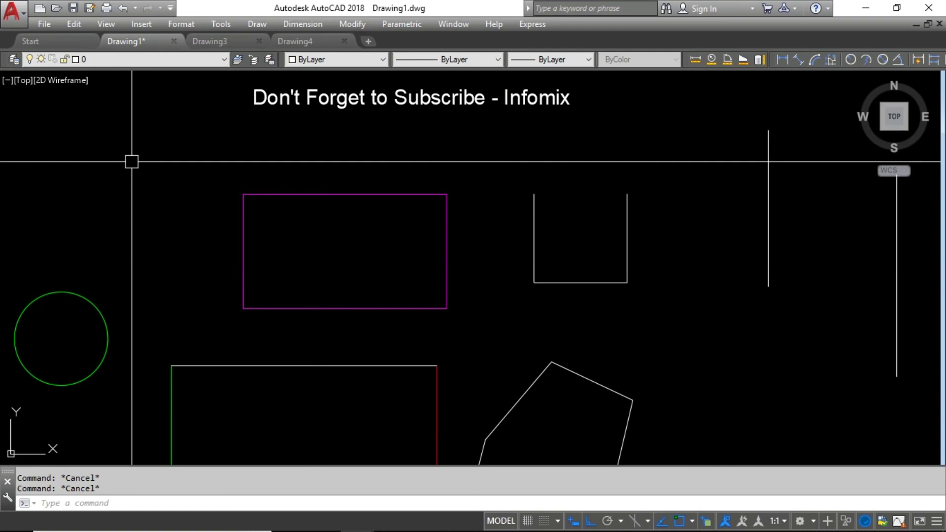
{"action": "key", "text": "Return"}
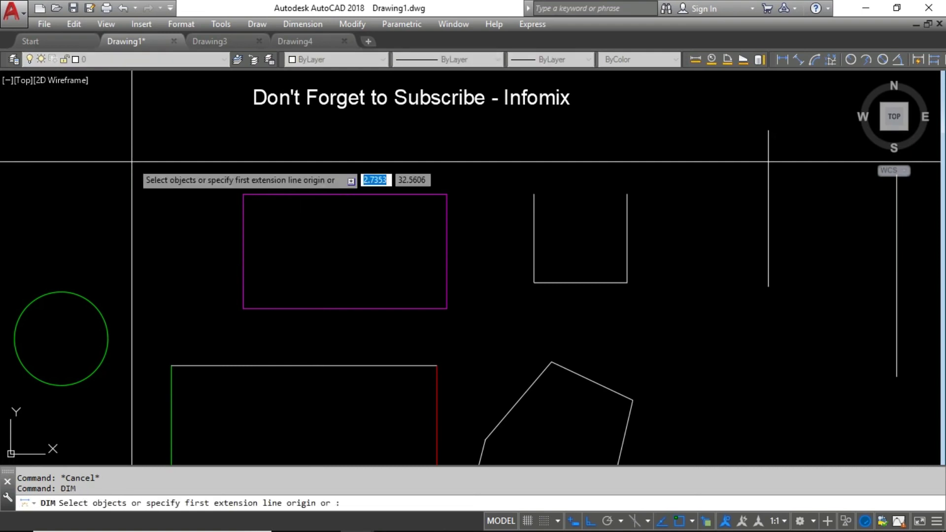
{"action": "left_click", "coordinate": [244, 194]}
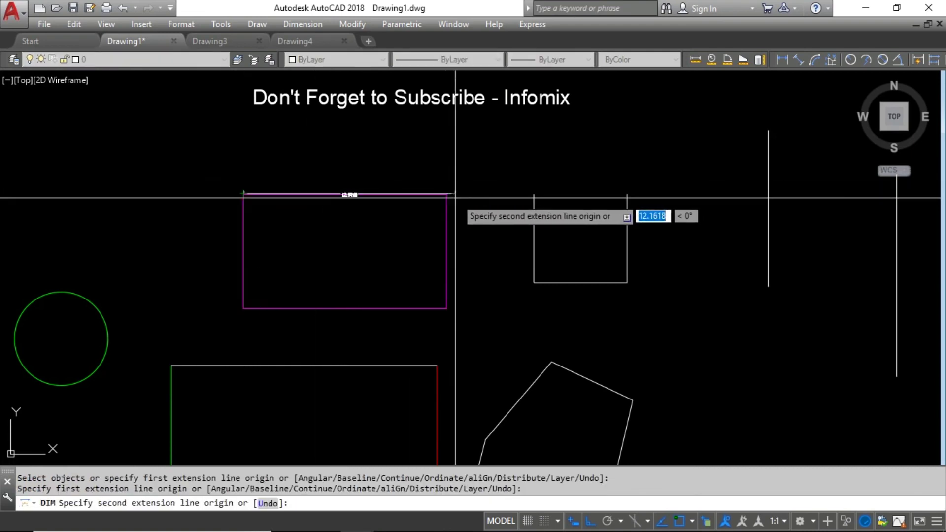
{"action": "left_click", "coordinate": [446, 194]}
{"action": "scroll", "coordinate": [394, 174], "scroll_direction": "up", "scroll_amount": 4}
{"action": "left_click", "coordinate": [396, 180]}
{"action": "scroll", "coordinate": [374, 183], "scroll_direction": "down", "scroll_amount": 3}
{"action": "key", "text": "Escape"}
{"action": "key", "text": "Escape"}
Select the rectangle's new dimension to check which layer it is on, and clear the selection.
{"action": "left_click", "coordinate": [354, 183]}
{"action": "scroll", "coordinate": [305, 221], "scroll_direction": "up", "scroll_amount": 3}
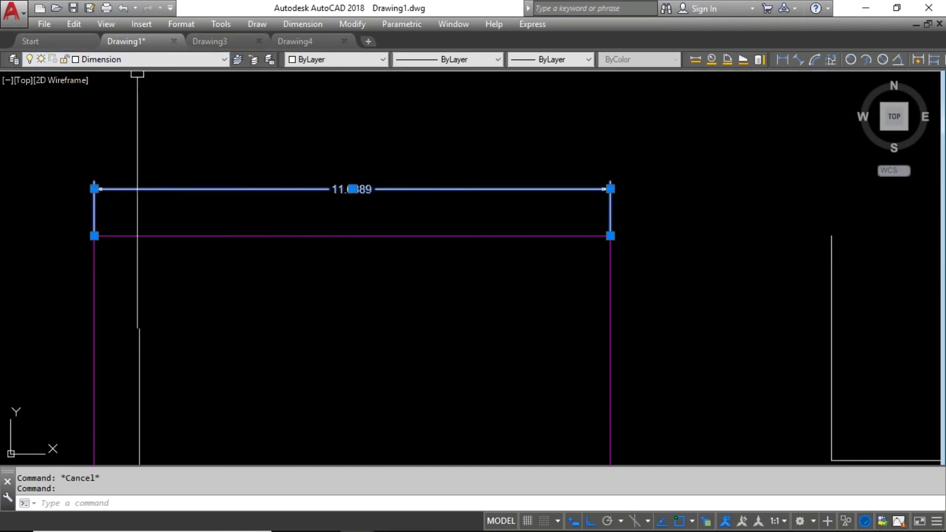
{"action": "scroll", "coordinate": [384, 197], "scroll_direction": "down", "scroll_amount": 2}
{"action": "key", "text": "Escape"}
{"action": "scroll", "coordinate": [377, 210], "scroll_direction": "down", "scroll_amount": 2}
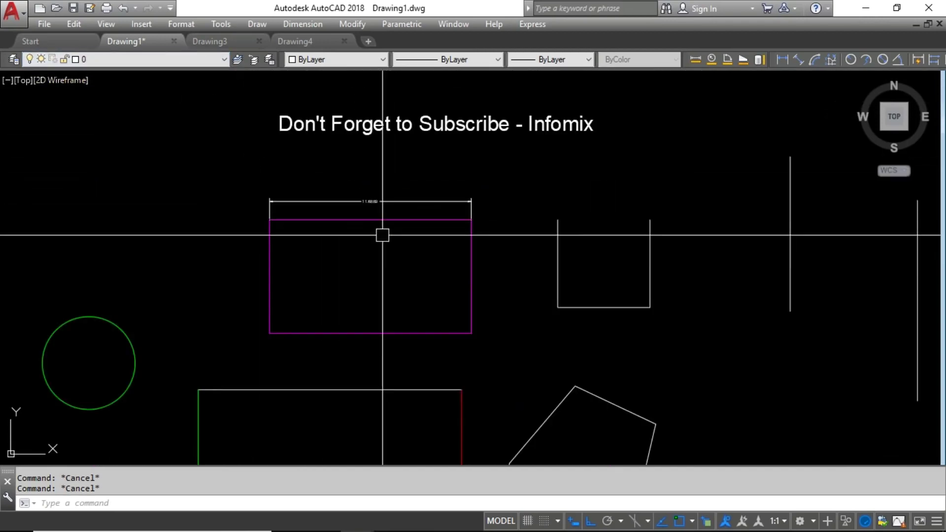
Check the DIM command's Layer option for the layer assigned to new dimensions, and leave the command.
{"action": "key", "text": "Return"}
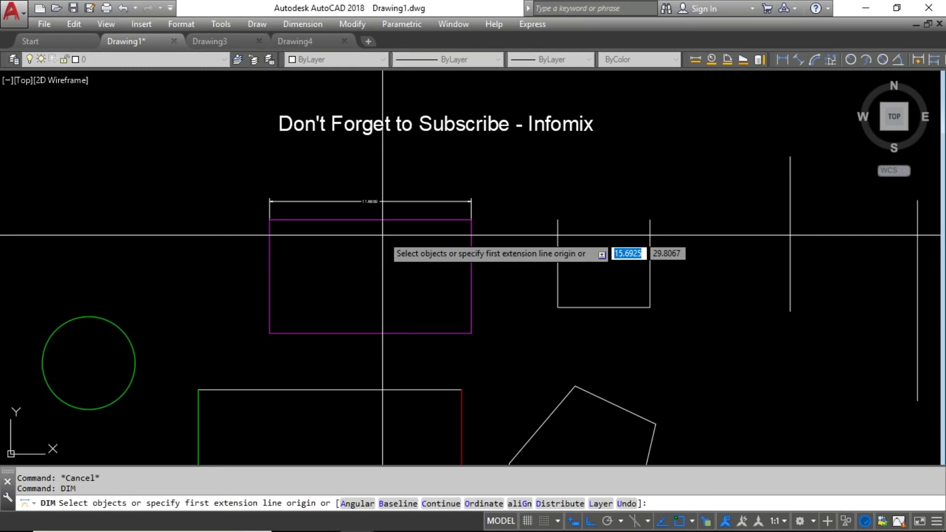
{"action": "left_click", "coordinate": [600, 503]}
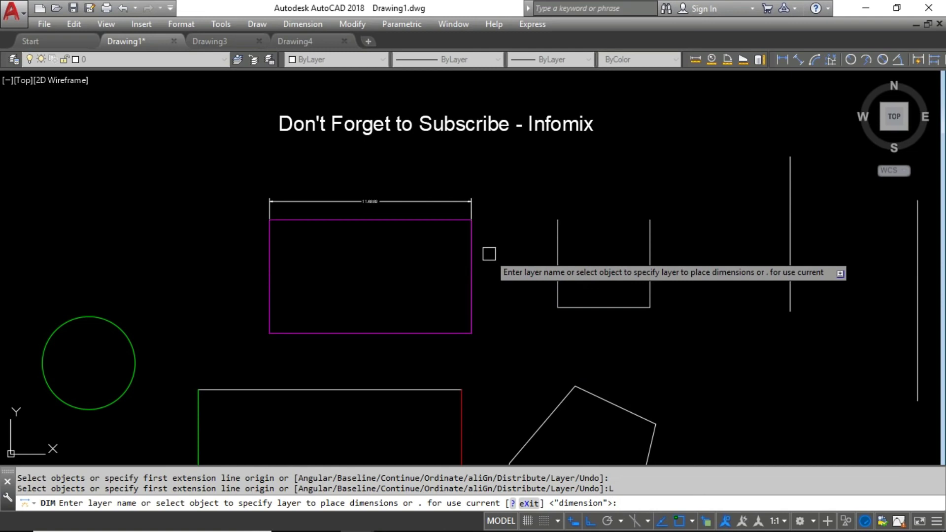
{"action": "key", "text": "Escape"}
{"action": "key", "text": "Escape"}
{"action": "scroll", "coordinate": [437, 247], "scroll_direction": "down", "scroll_amount": 4}
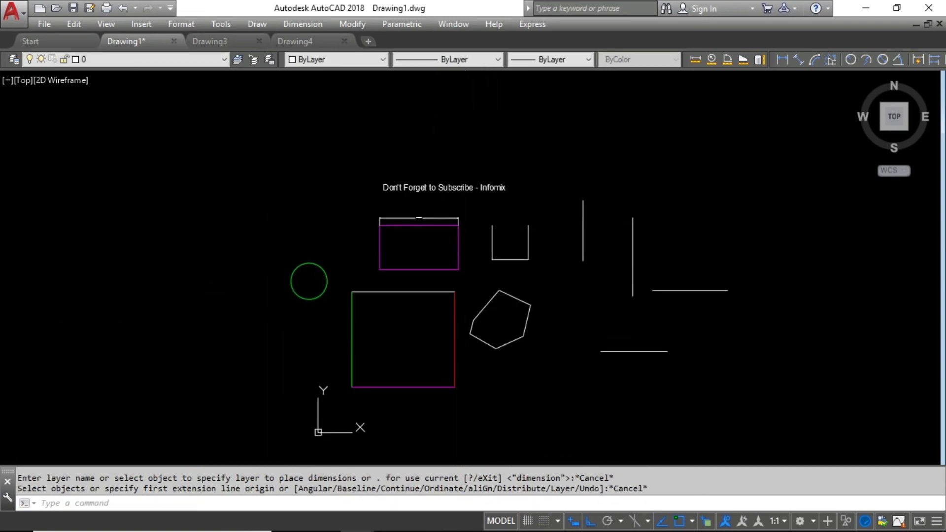
{"action": "key", "text": "Escape"}
Draw a line sloping down to the right, about 35 units long, above the title text with Ortho mode off.
{"action": "scroll", "coordinate": [502, 218], "scroll_direction": "up", "scroll_amount": 2}
{"action": "scroll", "coordinate": [490, 208], "scroll_direction": "down", "scroll_amount": 2}
{"action": "scroll", "coordinate": [430, 194], "scroll_direction": "up", "scroll_amount": 2}
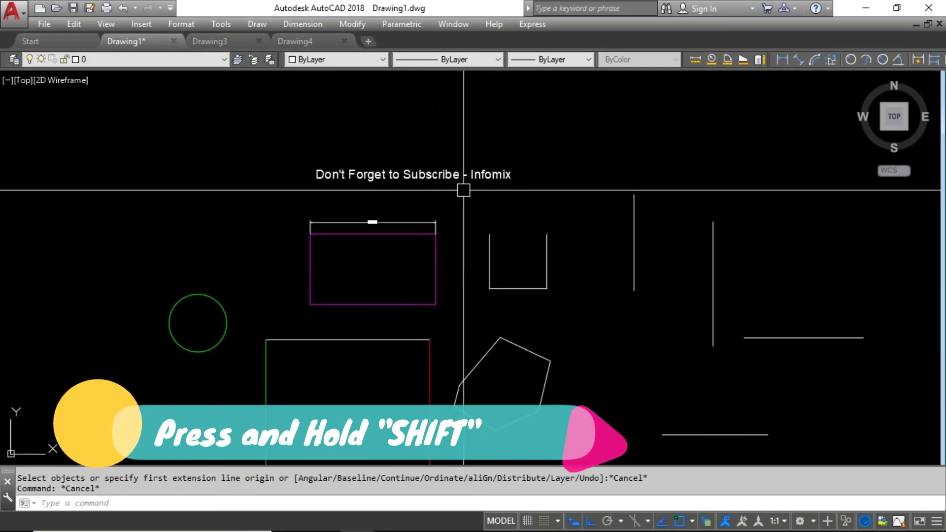
{"action": "scroll", "coordinate": [406, 195], "scroll_direction": "down", "scroll_amount": 2}
{"action": "type", "text": "l"}
{"action": "key", "text": "Return"}
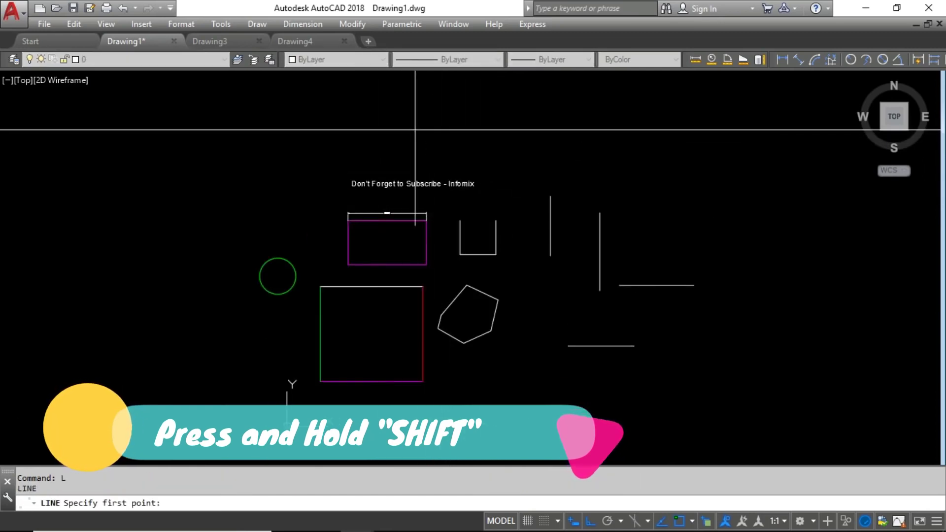
{"action": "left_click", "coordinate": [416, 129]}
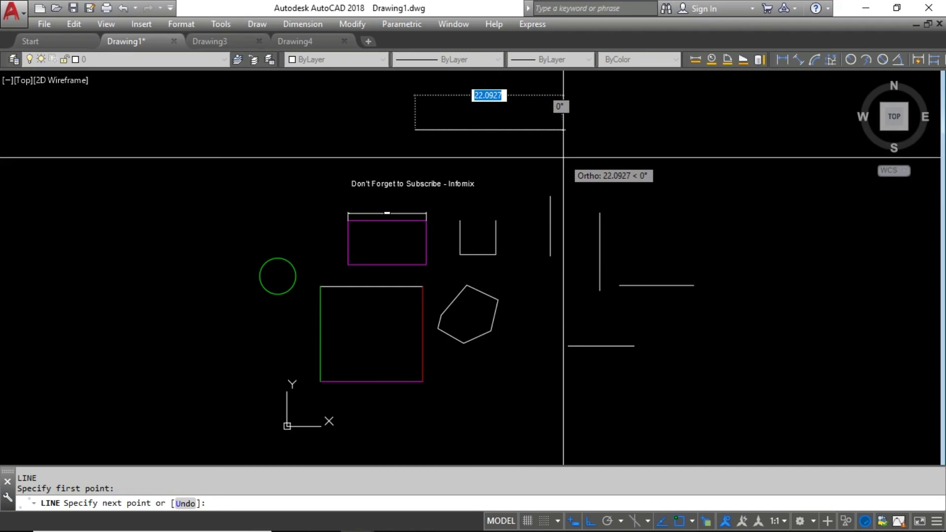
{"action": "scroll", "coordinate": [563, 138], "scroll_direction": "up", "scroll_amount": 2}
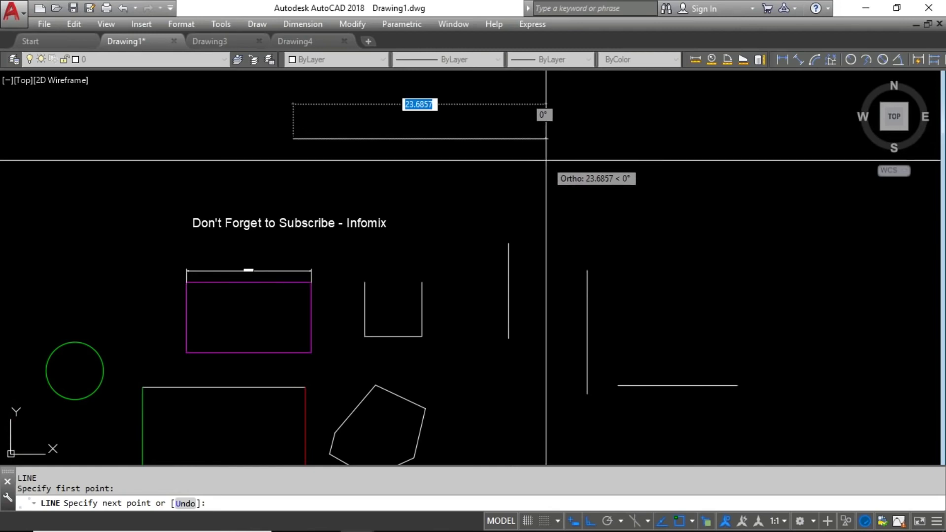
{"action": "key", "text": "F8"}
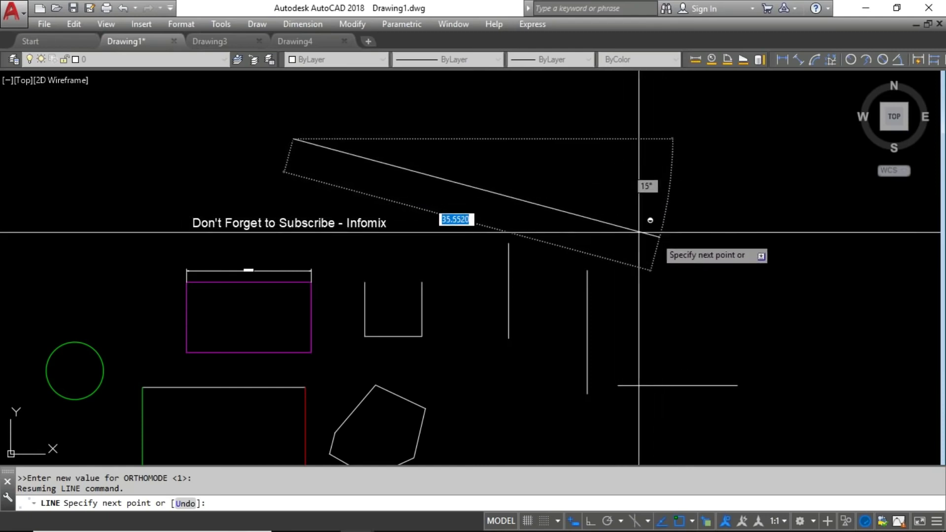
{"action": "left_click", "coordinate": [661, 206]}
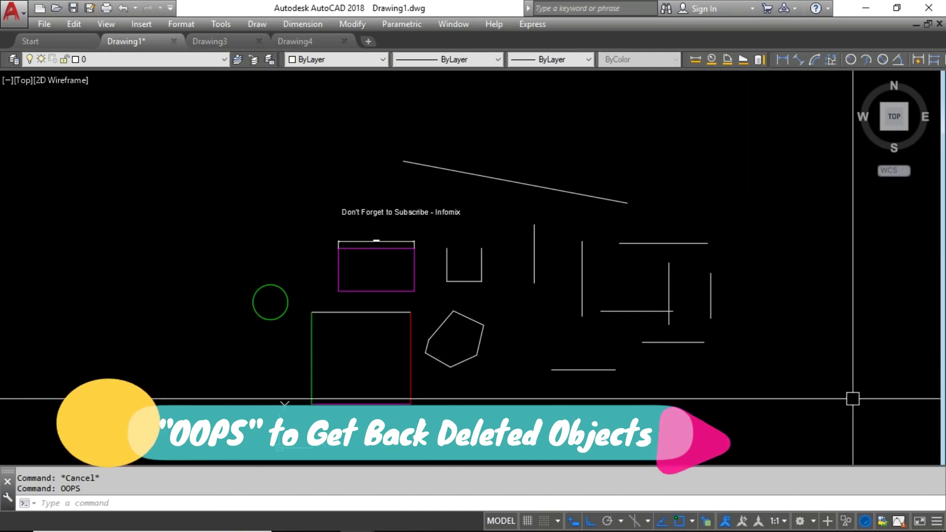
Erase the green circle beside the rectangles.
{"action": "scroll", "coordinate": [280, 296], "scroll_direction": "up", "scroll_amount": 2}
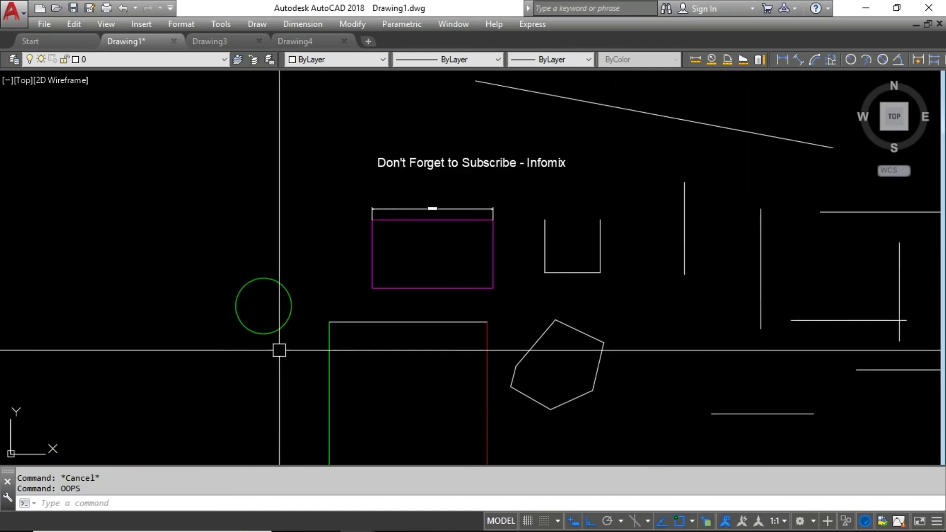
{"action": "left_click", "coordinate": [268, 326]}
{"action": "left_click", "coordinate": [266, 329]}
{"action": "key", "text": "Delete"}
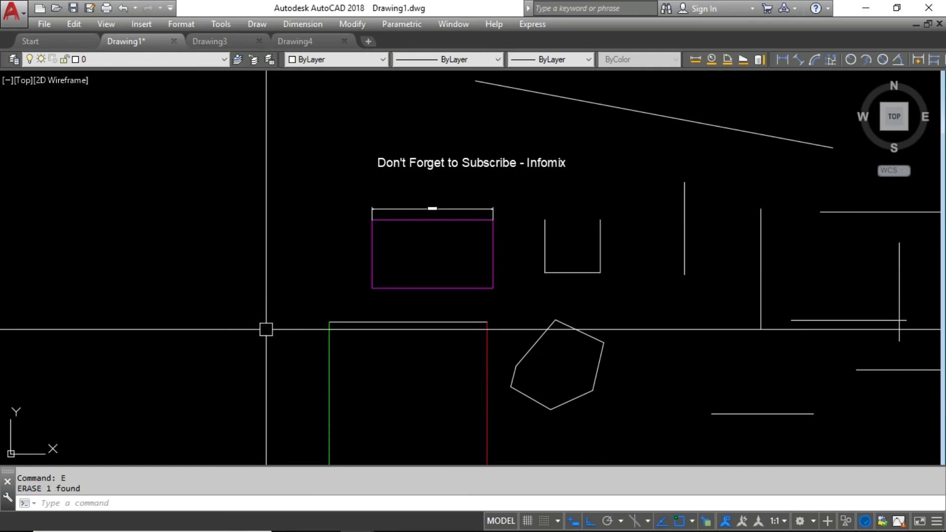
{"action": "key", "text": "Escape"}
{"action": "key", "text": "Escape"}
{"action": "scroll", "coordinate": [266, 327], "scroll_direction": "down", "scroll_amount": 4}
{"action": "scroll", "coordinate": [554, 249], "scroll_direction": "up", "scroll_amount": 2}
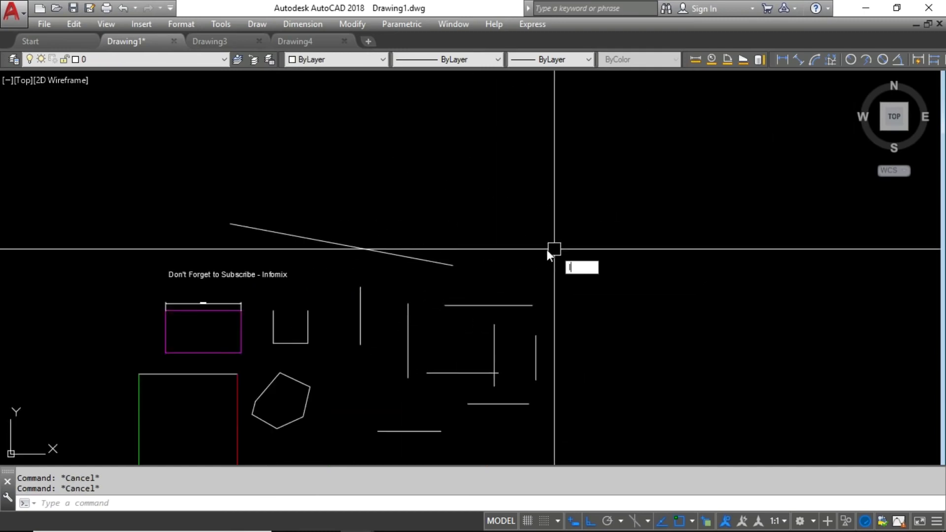
{"action": "type", "text": "l"}
{"action": "key", "text": "Return"}
{"action": "scroll", "coordinate": [486, 271], "scroll_direction": "up", "scroll_amount": 2}
{"action": "scroll", "coordinate": [539, 249], "scroll_direction": "down", "scroll_amount": 2}
{"action": "scroll", "coordinate": [510, 296], "scroll_direction": "up", "scroll_amount": 2}
{"action": "scroll", "coordinate": [527, 275], "scroll_direction": "down", "scroll_amount": 2}
{"action": "key", "text": "Escape"}
Draw a rectangle below the group of horizontal and vertical lines on the drawing's right side.
{"action": "type", "text": "rec"}
{"action": "key", "text": "Return"}
{"action": "scroll", "coordinate": [489, 403], "scroll_direction": "up", "scroll_amount": 4}
{"action": "left_click", "coordinate": [482, 344]}
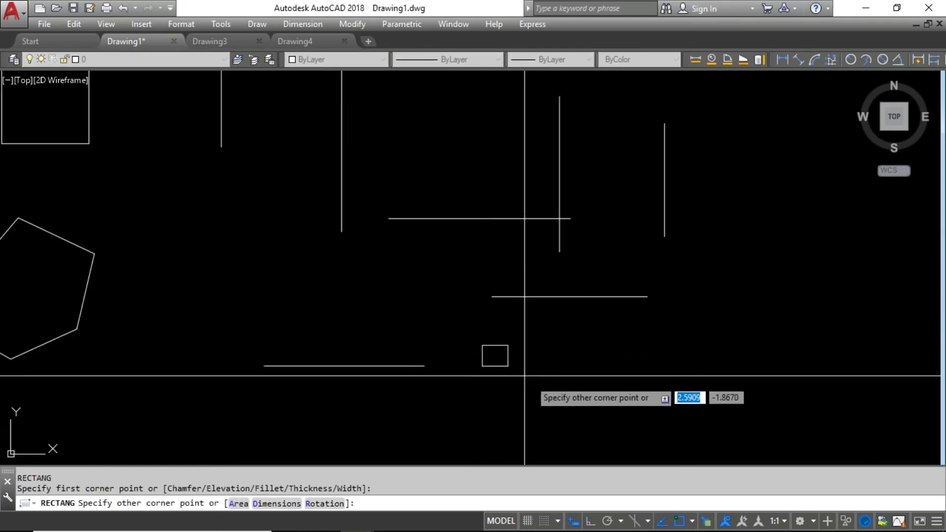
{"action": "left_click", "coordinate": [606, 422]}
{"action": "key", "text": "Escape"}
{"action": "key", "text": "Escape"}
Draw a short horizontal line left of the new rectangle and a vertical line between it and the polygon.
{"action": "scroll", "coordinate": [537, 291], "scroll_direction": "down", "scroll_amount": 4}
{"action": "type", "text": "l"}
{"action": "key", "text": "Return"}
{"action": "scroll", "coordinate": [492, 330], "scroll_direction": "up", "scroll_amount": 2}
{"action": "left_click", "coordinate": [484, 349]}
{"action": "left_click", "coordinate": [436, 348]}
{"action": "key", "text": "Escape"}
{"action": "key", "text": "Return"}
{"action": "left_click", "coordinate": [339, 272]}
{"action": "left_click", "coordinate": [339, 371]}
{"action": "key", "text": "Escape"}
Restore the erased green circle with the OOPS command, keeping the newly drawn rectangle and lines.
{"action": "scroll", "coordinate": [496, 287], "scroll_direction": "down", "scroll_amount": 2}
{"action": "scroll", "coordinate": [401, 254], "scroll_direction": "up", "scroll_amount": 2}
{"action": "scroll", "coordinate": [464, 295], "scroll_direction": "down", "scroll_amount": 2}
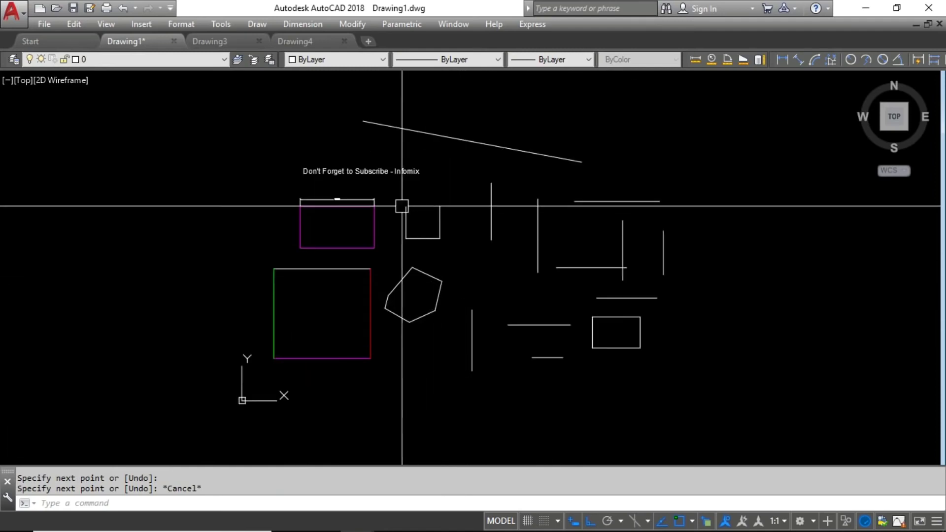
{"action": "scroll", "coordinate": [400, 206], "scroll_direction": "up", "scroll_amount": 2}
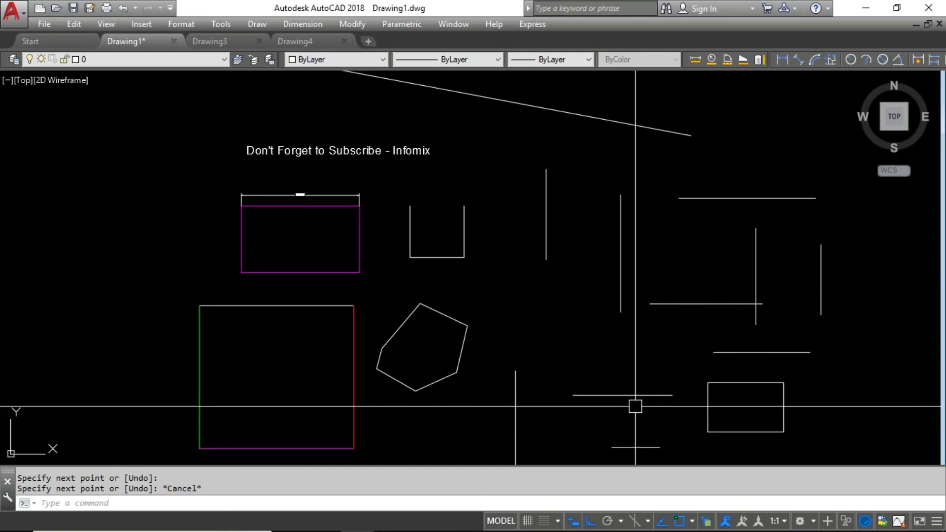
{"action": "type", "text": "OOPS"}
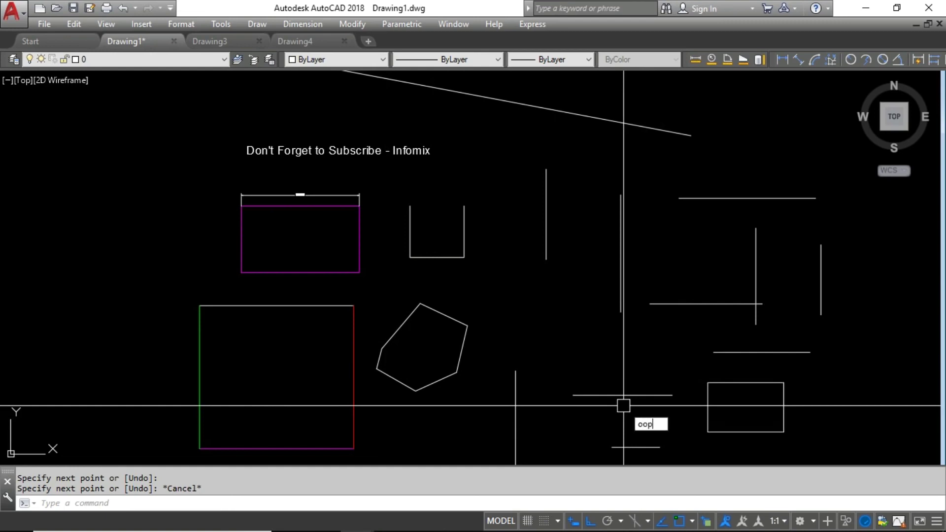
{"action": "key", "text": "Return"}
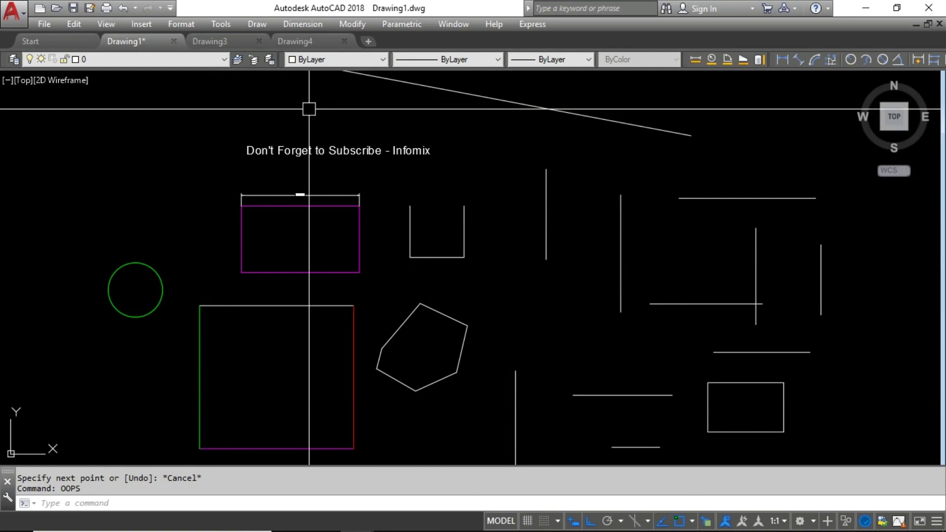
Cycle through the open drawings Drawing3 and Drawing4, and return to Drawing1.
{"action": "key", "text": "ctrl+Tab"}
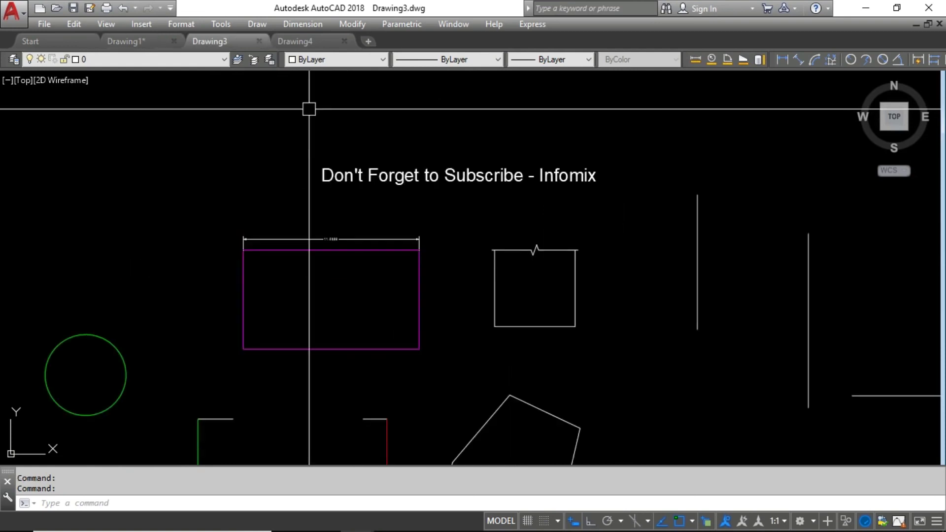
{"action": "key", "text": "ctrl+Tab"}
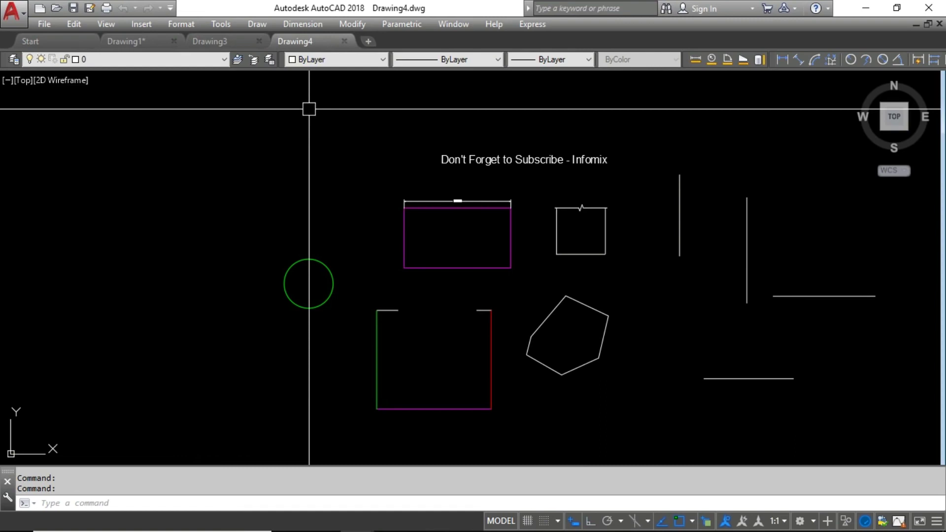
{"action": "key", "text": "ctrl+shift+Tab"}
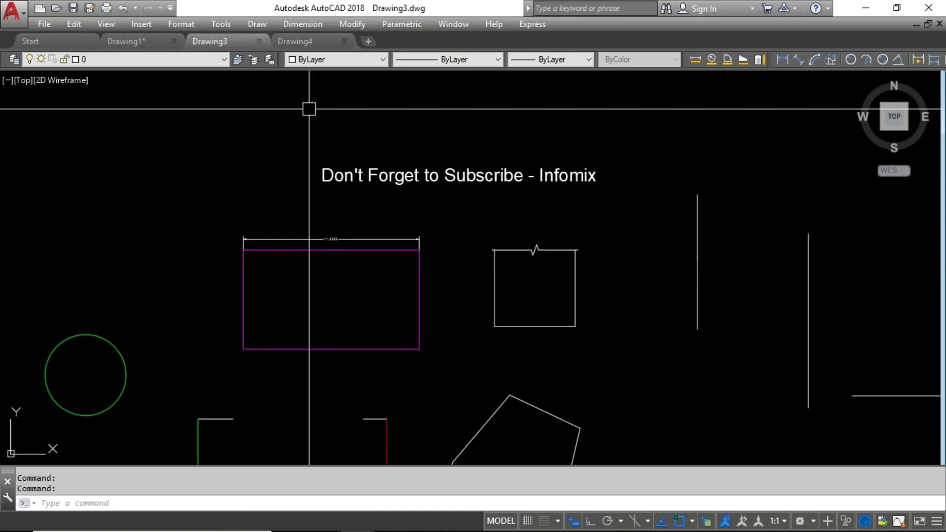
{"action": "key", "text": "ctrl+shift+Tab"}
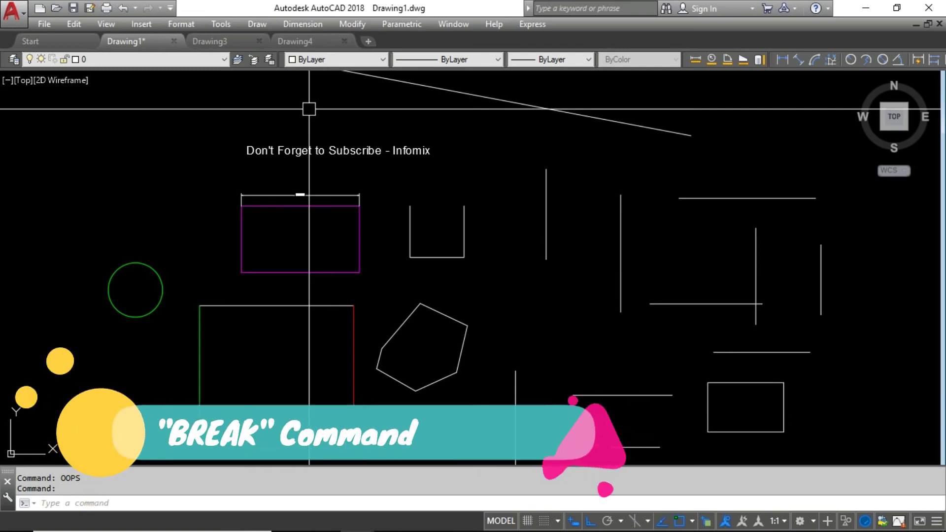
Use the BREAK command to cut a wide gap in the white top line of the large square.
{"action": "scroll", "coordinate": [309, 109], "scroll_direction": "down", "scroll_amount": 1}
{"action": "key", "text": "Escape"}
{"action": "key", "text": "Escape"}
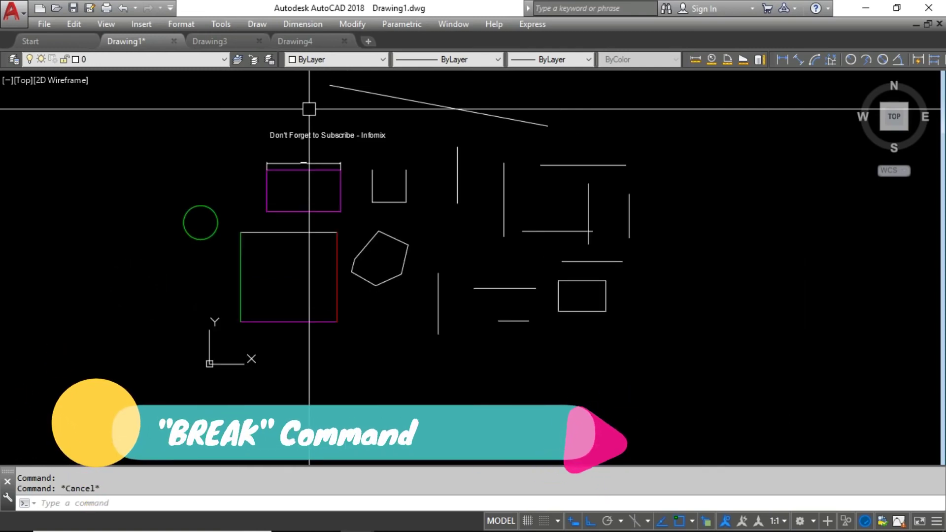
{"action": "scroll", "coordinate": [309, 108], "scroll_direction": "up", "scroll_amount": 3}
{"action": "scroll", "coordinate": [309, 106], "scroll_direction": "down", "scroll_amount": 5}
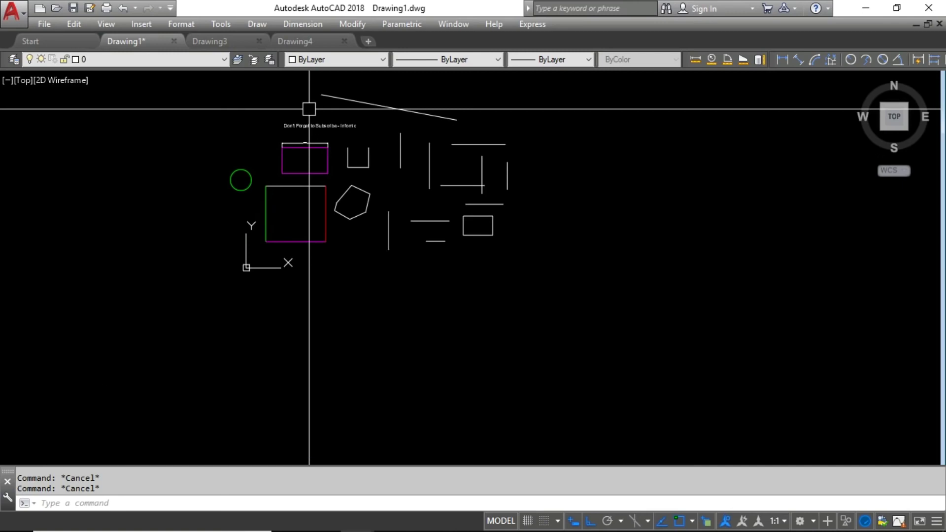
{"action": "scroll", "coordinate": [275, 176], "scroll_direction": "up", "scroll_amount": 8}
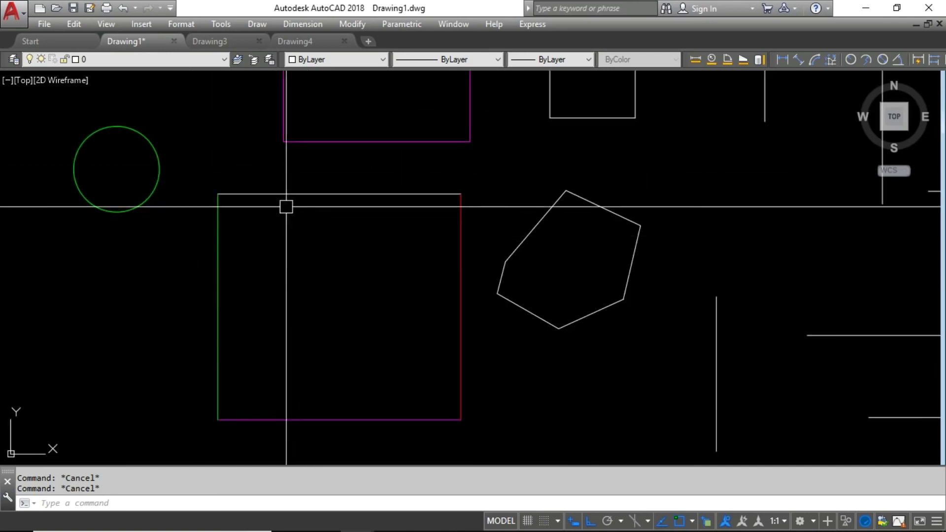
{"action": "scroll", "coordinate": [308, 283], "scroll_direction": "down", "scroll_amount": 3}
{"action": "scroll", "coordinate": [313, 273], "scroll_direction": "up", "scroll_amount": 3}
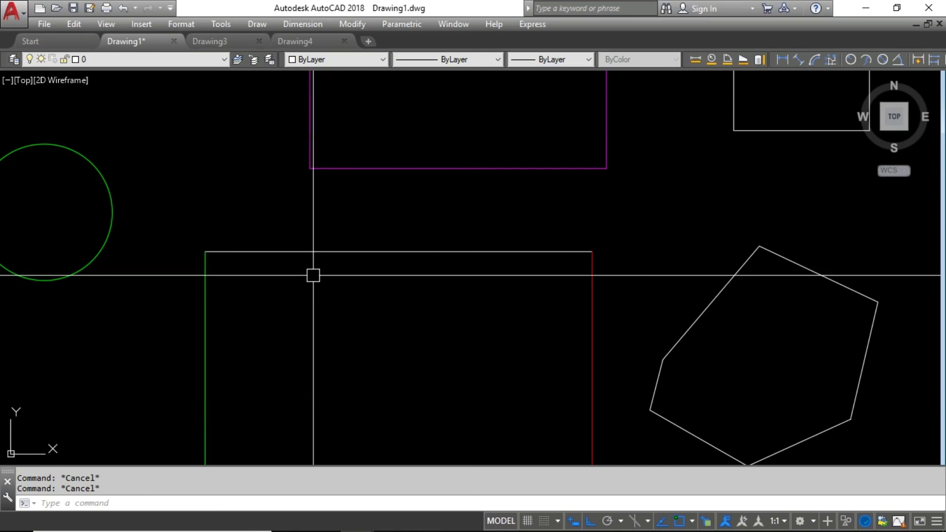
{"action": "type", "text": "BRE"}
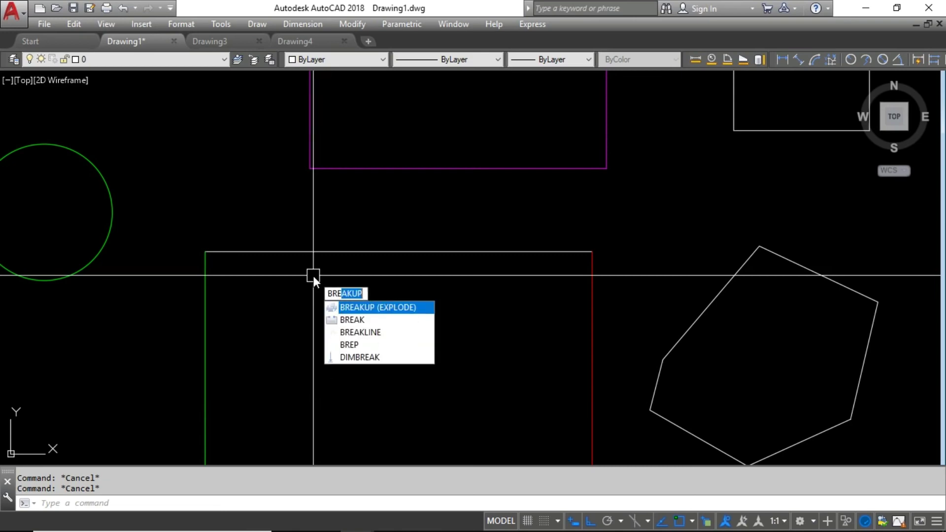
{"action": "key", "text": "Down"}
{"action": "key", "text": "Return"}
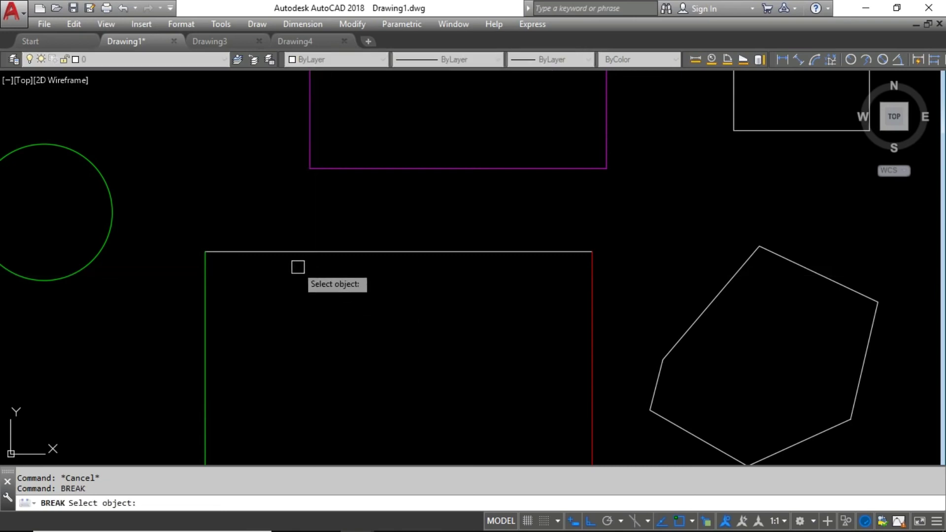
{"action": "left_click", "coordinate": [272, 252]}
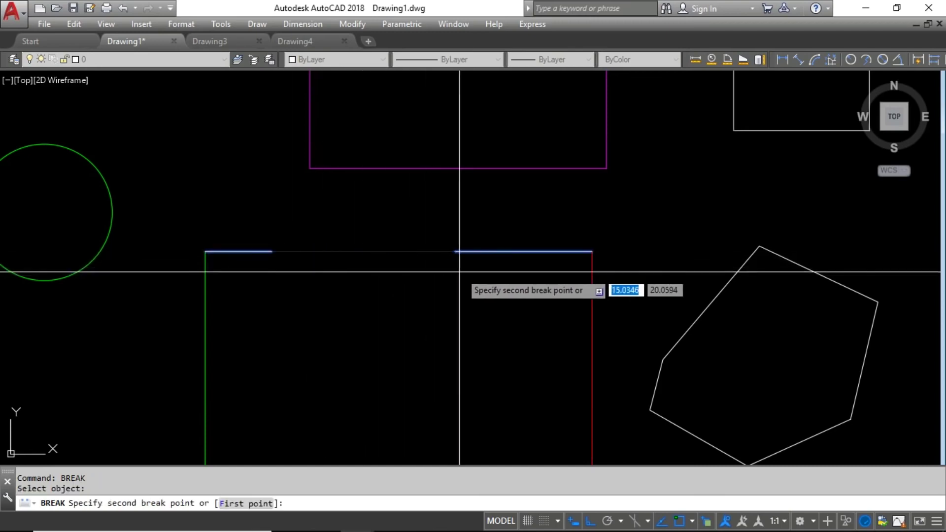
{"action": "left_click", "coordinate": [530, 270]}
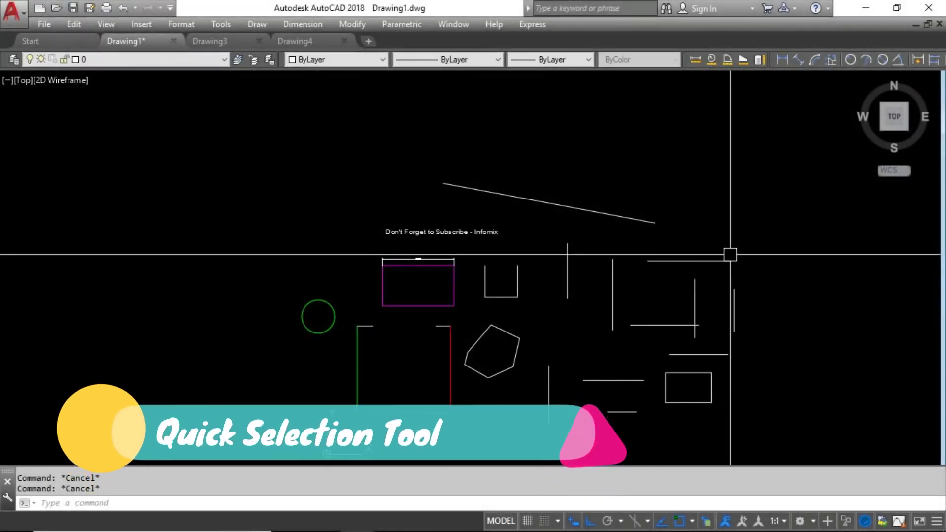
Select all objects in the drawing with a crossing window and open Quick Select for them with QSELECT.
{"action": "left_click", "coordinate": [776, 437]}
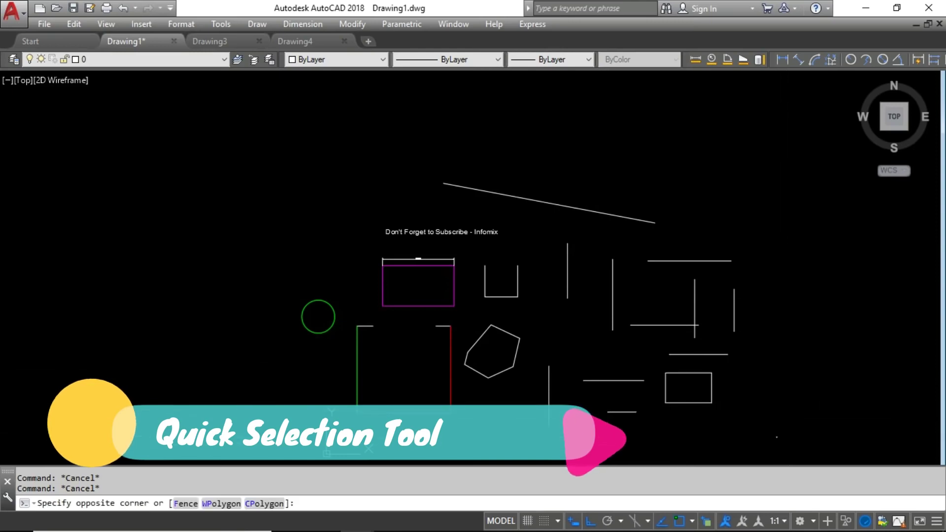
{"action": "left_click", "coordinate": [257, 143]}
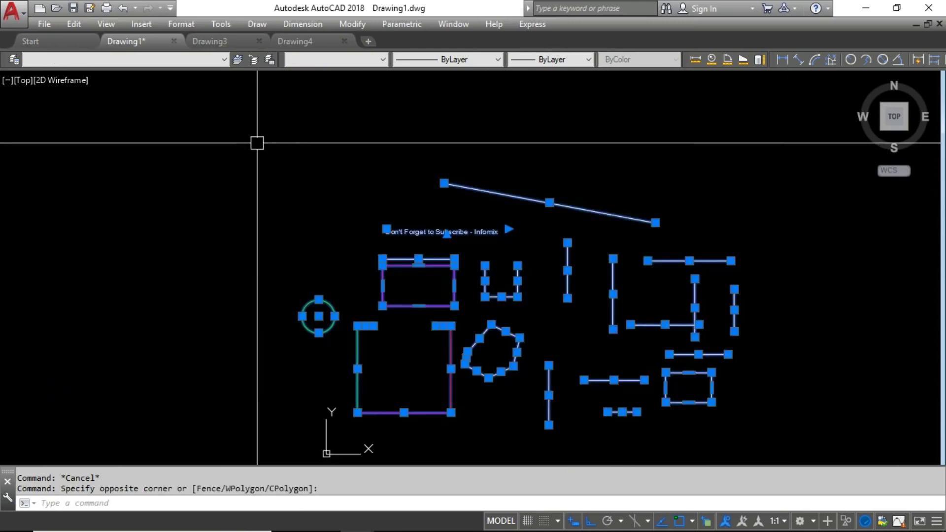
{"action": "type", "text": "qselect"}
{"action": "key", "text": "Return"}
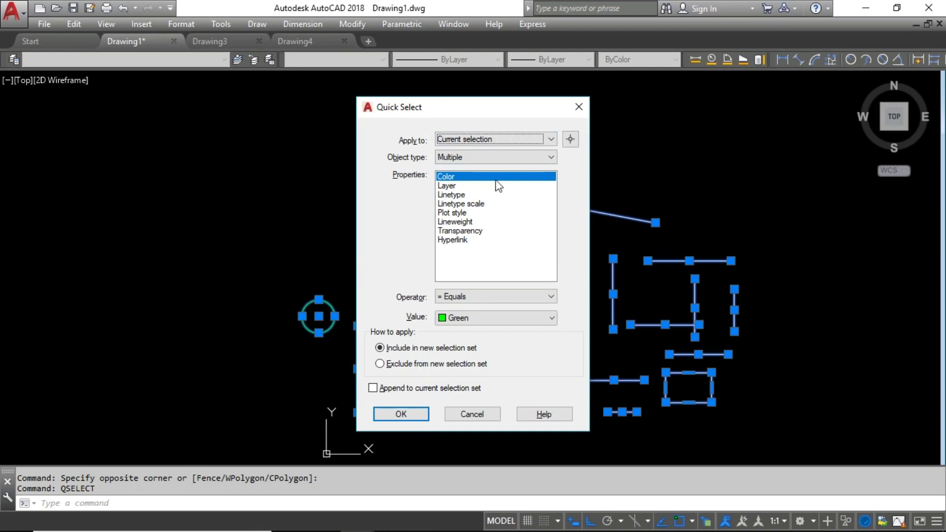
Pick all the drawing's objects again from within Quick Select as the set the filter applies to.
{"action": "left_click", "coordinate": [547, 140]}
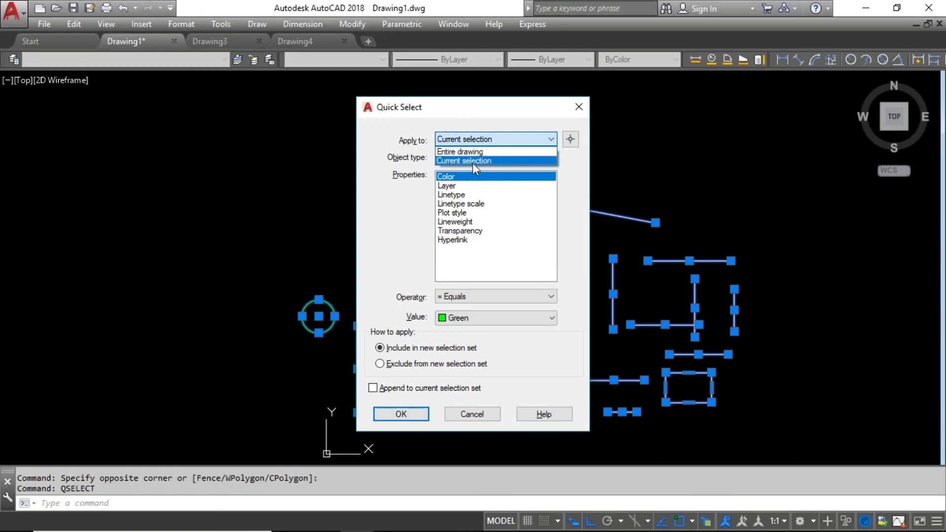
{"action": "left_click", "coordinate": [570, 140]}
{"action": "left_click", "coordinate": [570, 140]}
{"action": "scroll", "coordinate": [562, 204], "scroll_direction": "down", "scroll_amount": 2}
{"action": "left_click", "coordinate": [666, 302]}
{"action": "scroll", "coordinate": [528, 205], "scroll_direction": "up", "scroll_amount": 2}
{"action": "left_click", "coordinate": [398, 159]}
{"action": "key", "text": "Return"}
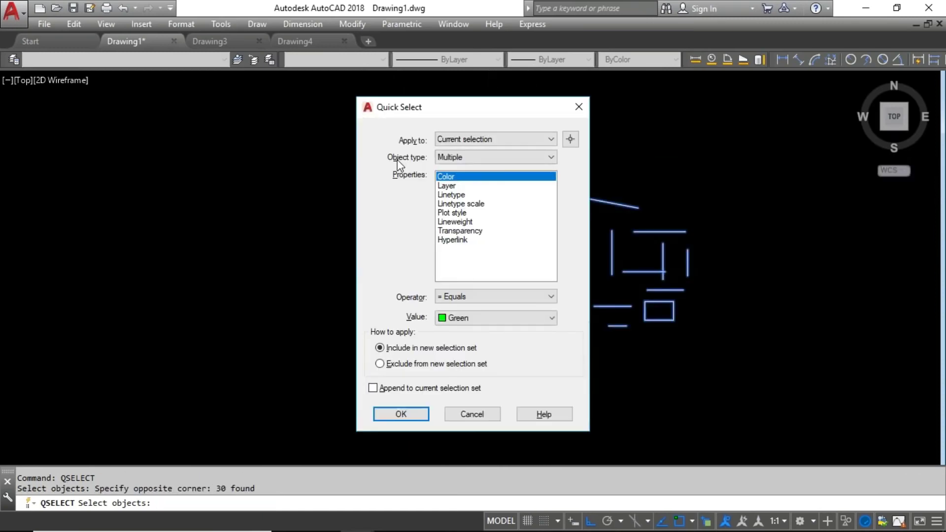
Set the Quick Select object type to Circle.
{"action": "left_click", "coordinate": [485, 158]}
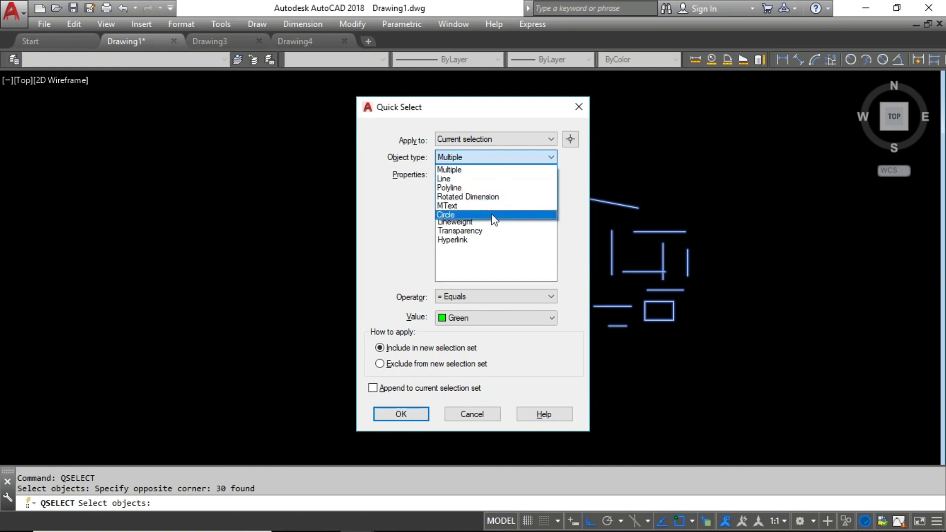
{"action": "left_click", "coordinate": [496, 169]}
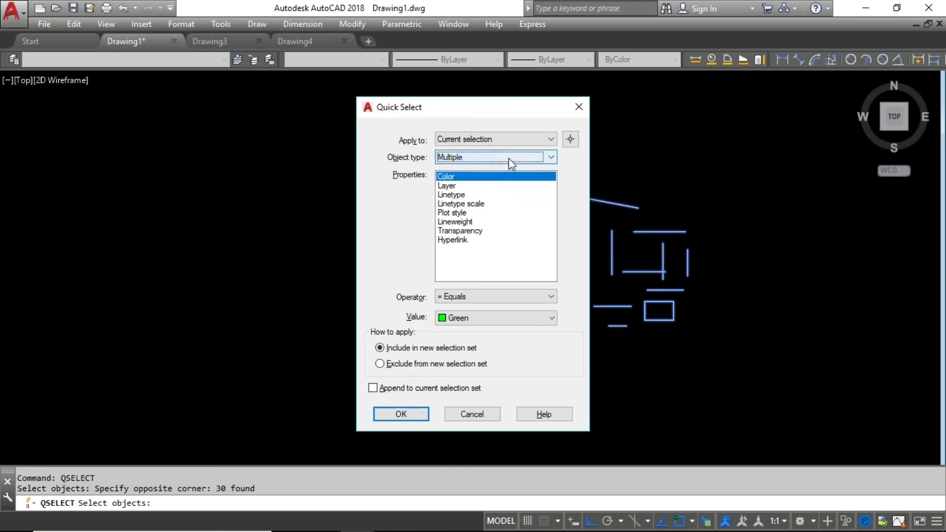
{"action": "left_click", "coordinate": [508, 159]}
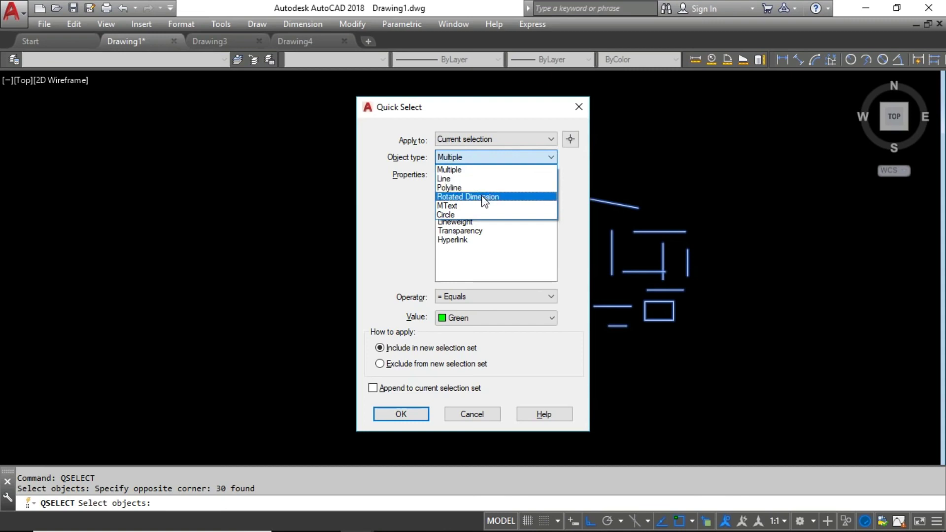
{"action": "left_click", "coordinate": [479, 216]}
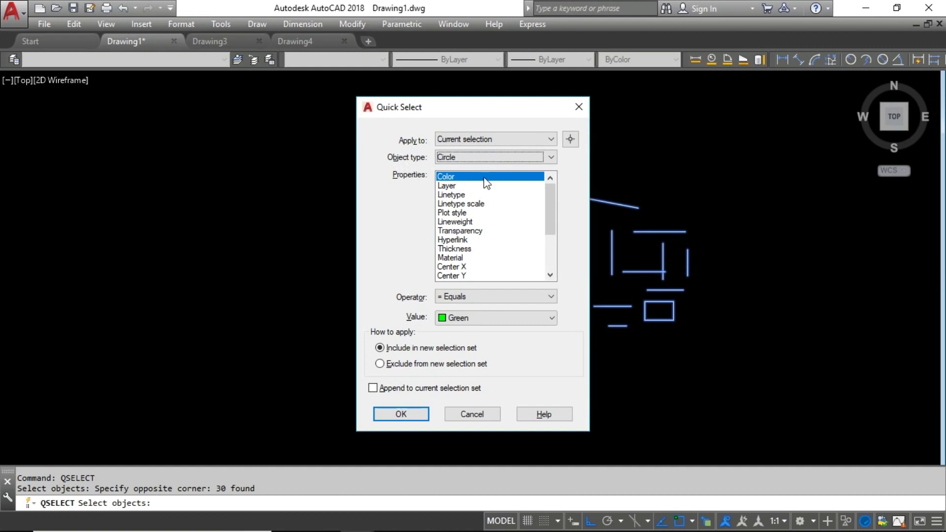
Try Layer, Linetype and Linetype scale as the filter property, view the operator choices, and return to Color.
{"action": "left_click", "coordinate": [457, 185]}
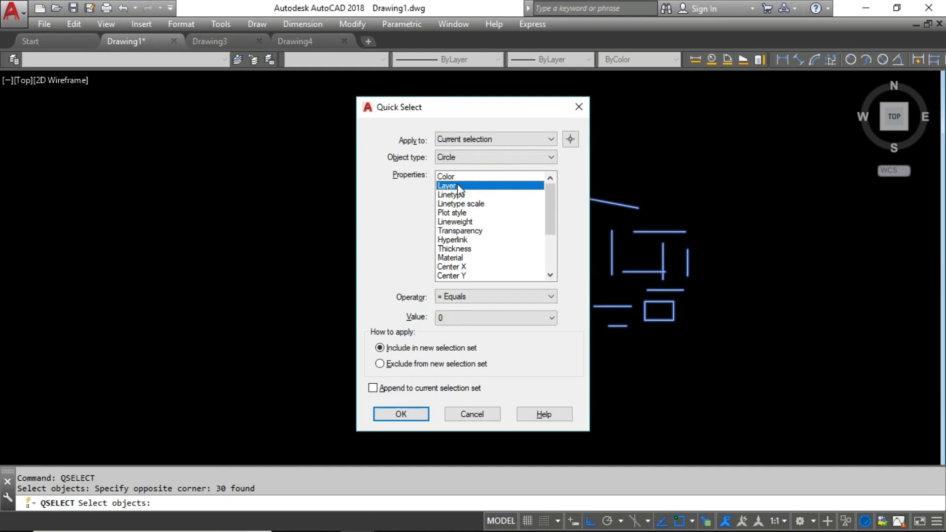
{"action": "left_click", "coordinate": [508, 296]}
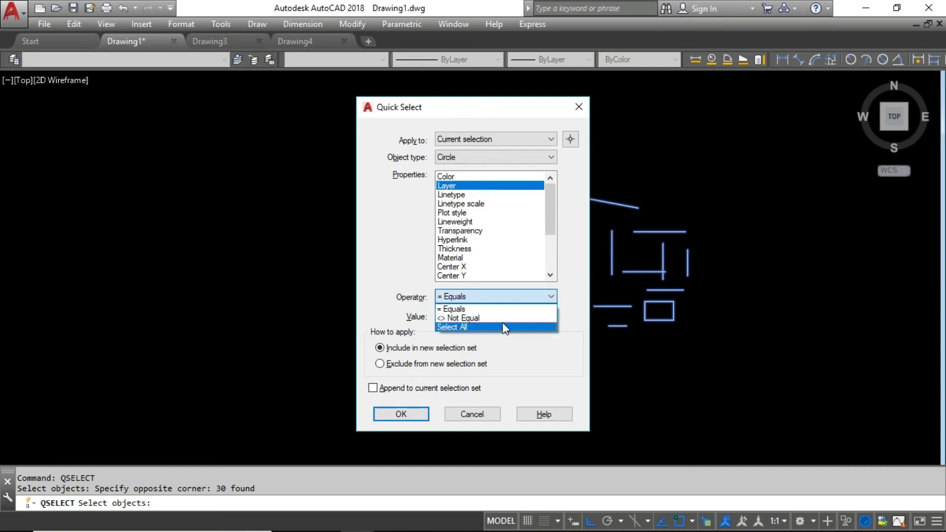
{"action": "left_click", "coordinate": [484, 194]}
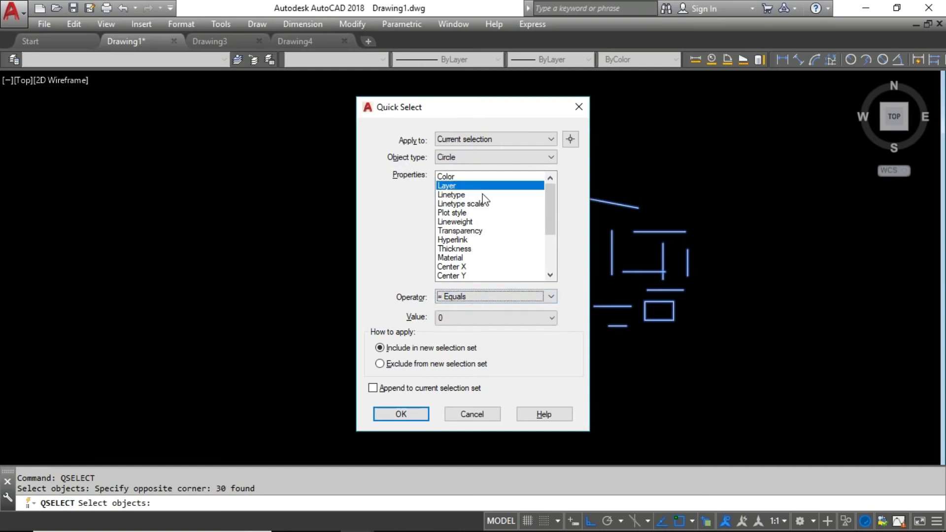
{"action": "left_click", "coordinate": [446, 196]}
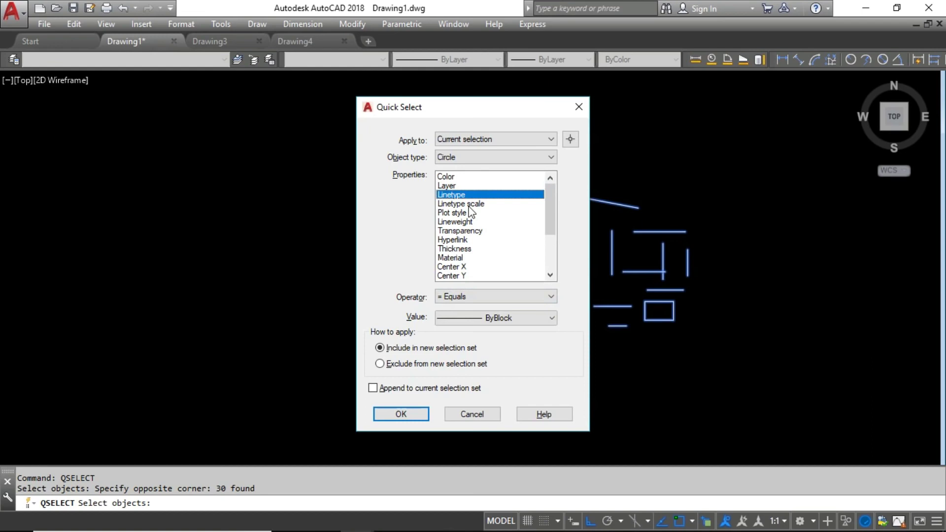
{"action": "left_click", "coordinate": [469, 203]}
{"action": "mouse_move", "coordinate": [551, 197]}
{"action": "left_mouse_down"}
{"action": "mouse_move", "coordinate": [550, 244]}
{"action": "mouse_move", "coordinate": [549, 196]}
{"action": "left_mouse_up"}
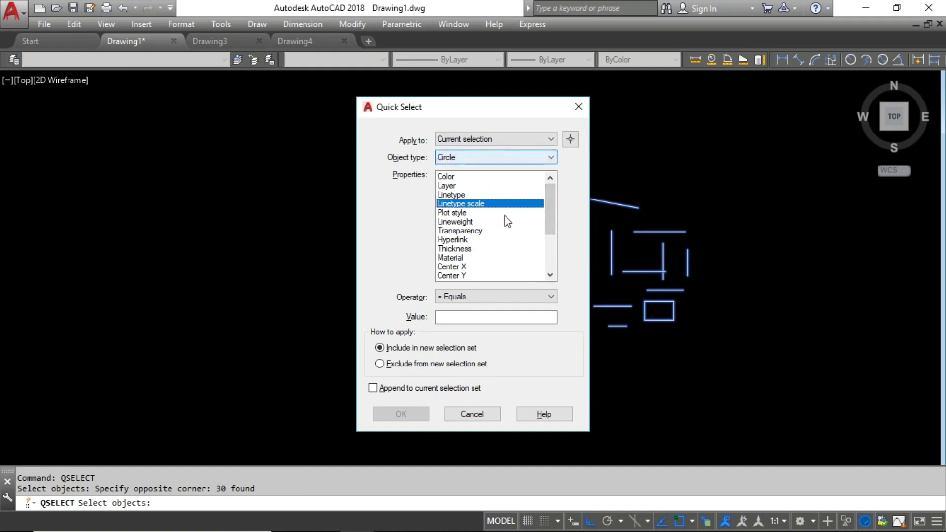
{"action": "left_click", "coordinate": [474, 177]}
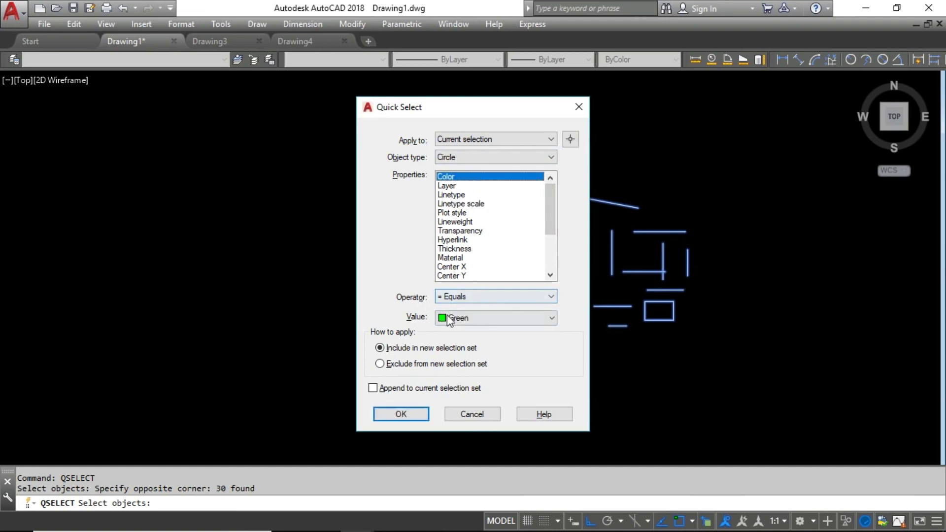
Apply the Quick Select filter for circles whose color equals Green, included in a new selection set.
{"action": "mouse_move", "coordinate": [465, 102]}
{"action": "left_mouse_down"}
{"action": "mouse_move", "coordinate": [713, 124]}
{"action": "mouse_move", "coordinate": [657, 93]}
{"action": "left_mouse_up"}
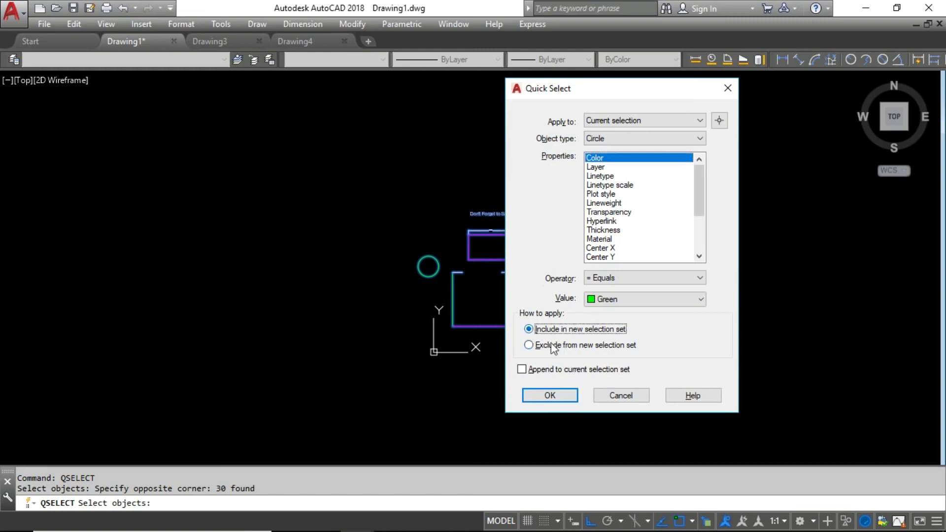
{"action": "left_click", "coordinate": [566, 394]}
{"action": "scroll", "coordinate": [469, 287], "scroll_direction": "up", "scroll_amount": 4}
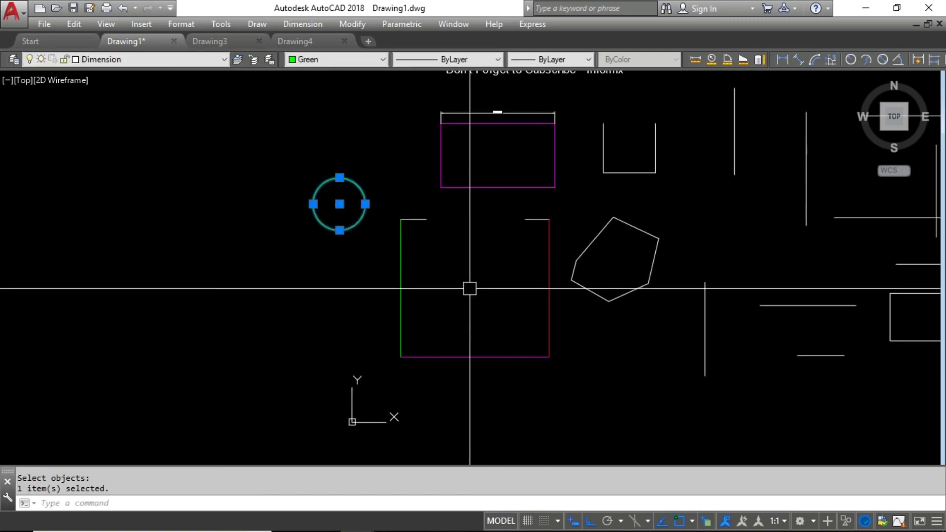
{"action": "scroll", "coordinate": [456, 287], "scroll_direction": "down", "scroll_amount": 2}
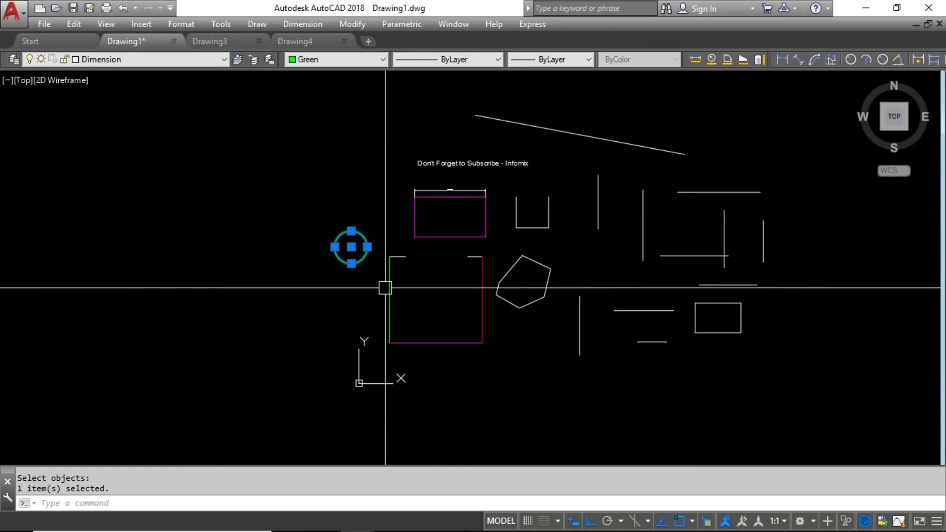
{"action": "scroll", "coordinate": [350, 270], "scroll_direction": "up", "scroll_amount": 2}
{"action": "scroll", "coordinate": [348, 275], "scroll_direction": "down", "scroll_amount": 6}
{"action": "scroll", "coordinate": [353, 287], "scroll_direction": "up", "scroll_amount": 4}
{"action": "scroll", "coordinate": [352, 286], "scroll_direction": "up", "scroll_amount": 2}
{"action": "scroll", "coordinate": [327, 286], "scroll_direction": "down", "scroll_amount": 4}
{"action": "scroll", "coordinate": [326, 297], "scroll_direction": "up", "scroll_amount": 2}
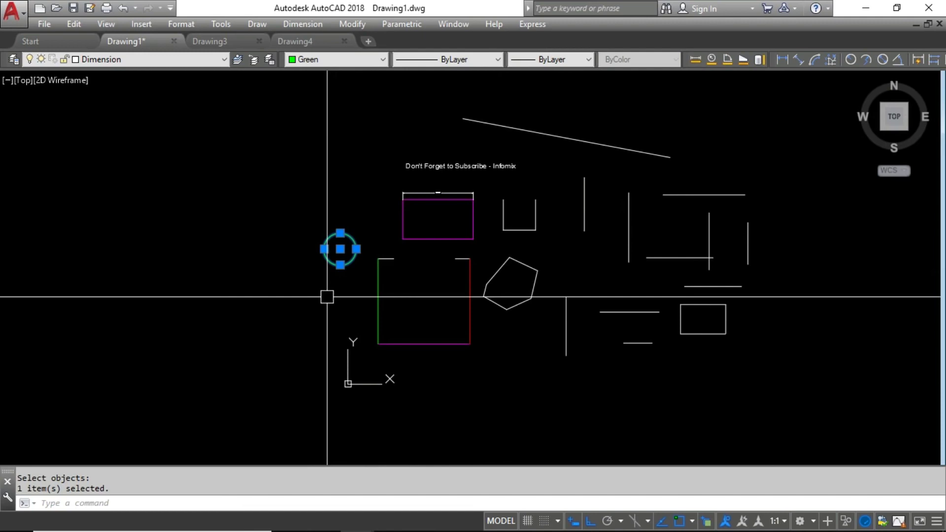
Examine the circle picked out by the Quick Select filter, and clear the selection.
{"action": "scroll", "coordinate": [326, 296], "scroll_direction": "down", "scroll_amount": 1}
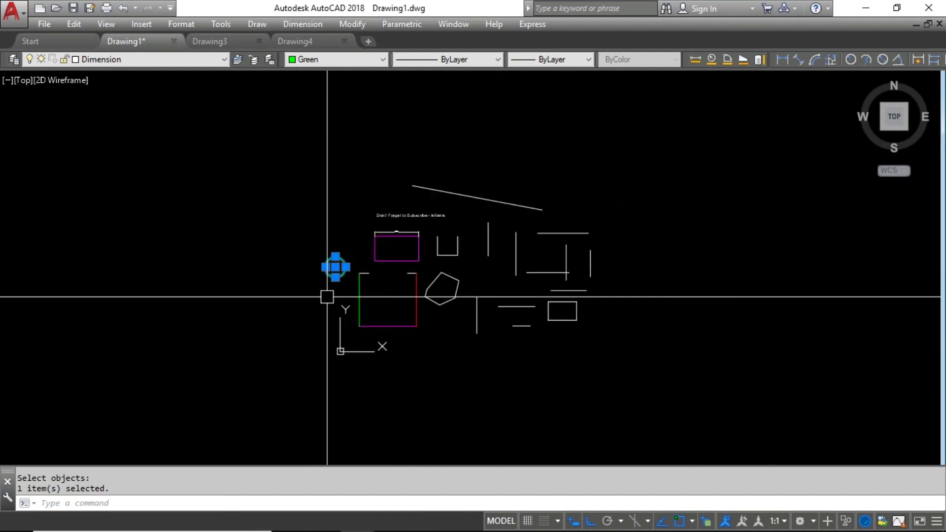
{"action": "scroll", "coordinate": [326, 277], "scroll_direction": "up", "scroll_amount": 4}
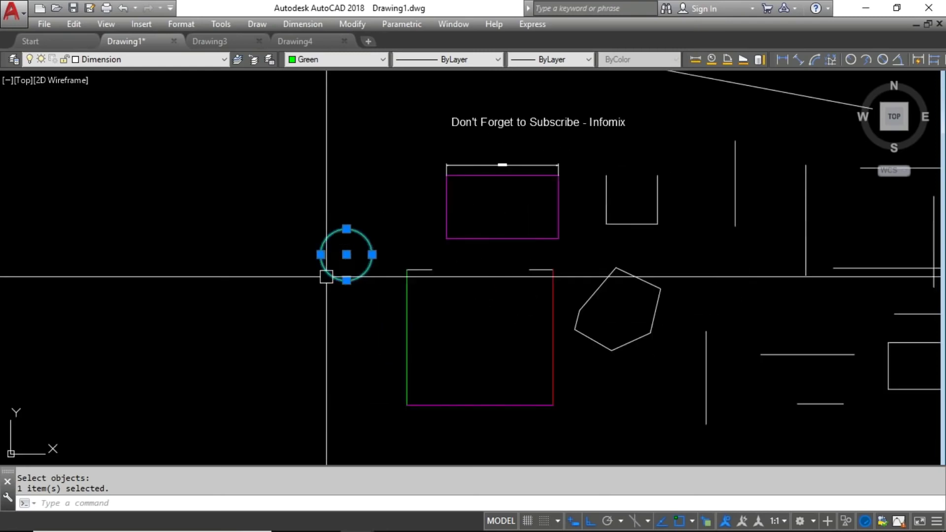
{"action": "scroll", "coordinate": [326, 277], "scroll_direction": "down", "scroll_amount": 2}
{"action": "key", "text": "Escape"}
{"action": "key", "text": "Escape"}
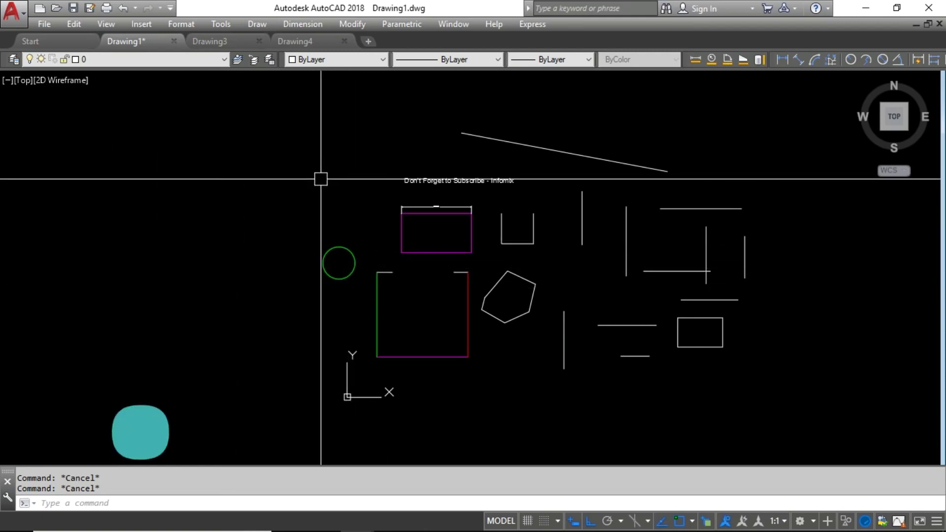
{"action": "right_click", "coordinate": [320, 179], "text": "shift"}
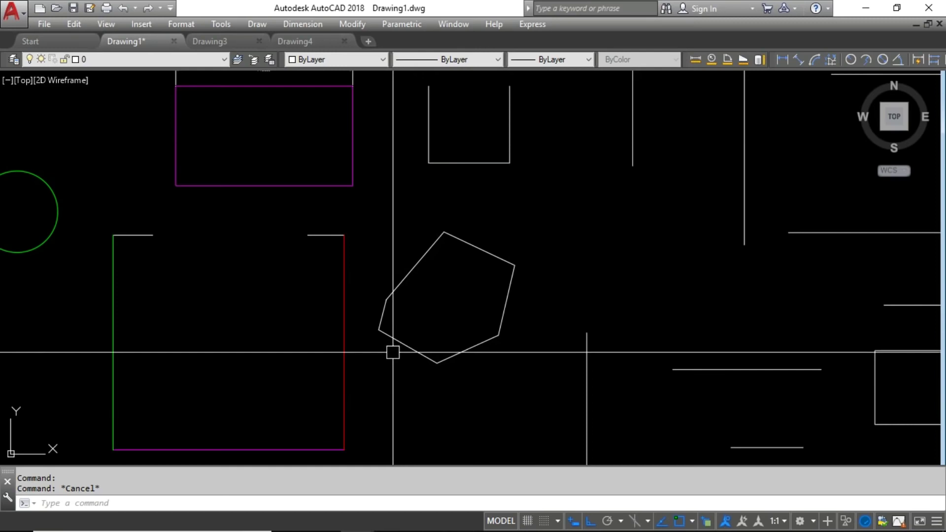
Select each separate line of the irregular six-sided polygon in turn, and clear the selection.
{"action": "left_click", "coordinate": [408, 346]}
{"action": "left_click", "coordinate": [468, 349]}
{"action": "left_click", "coordinate": [508, 290]}
{"action": "left_click", "coordinate": [481, 250]}
{"action": "left_click", "coordinate": [430, 248]}
{"action": "left_click", "coordinate": [393, 312]}
{"action": "left_click", "coordinate": [383, 314]}
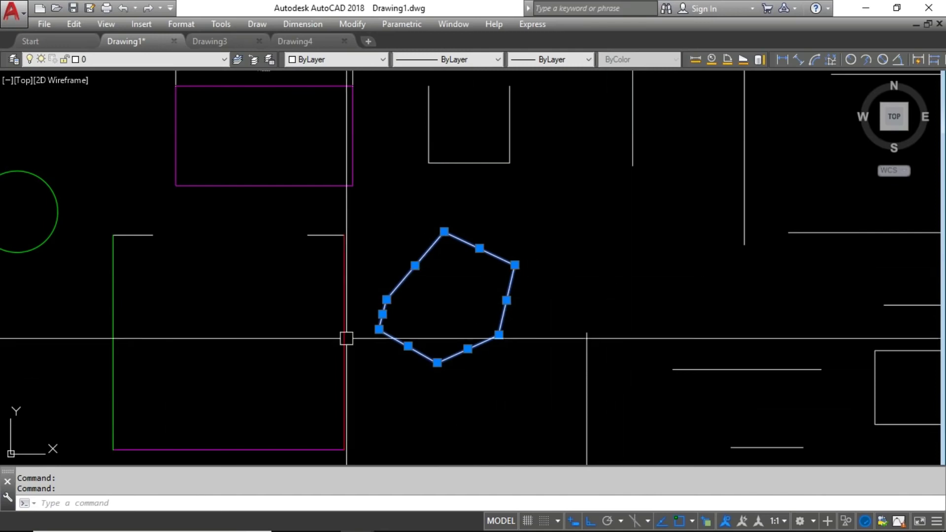
{"action": "key", "text": "Escape"}
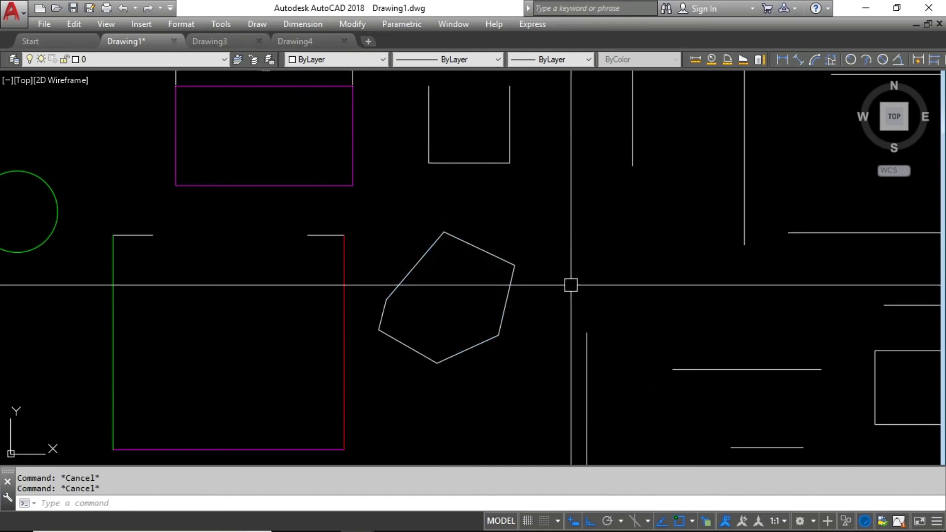
Create a closed polyline with the Boundary command from a point inside the irregular polygon, keeping island detection on.
{"action": "type", "text": "bo"}
{"action": "key", "text": "Return"}
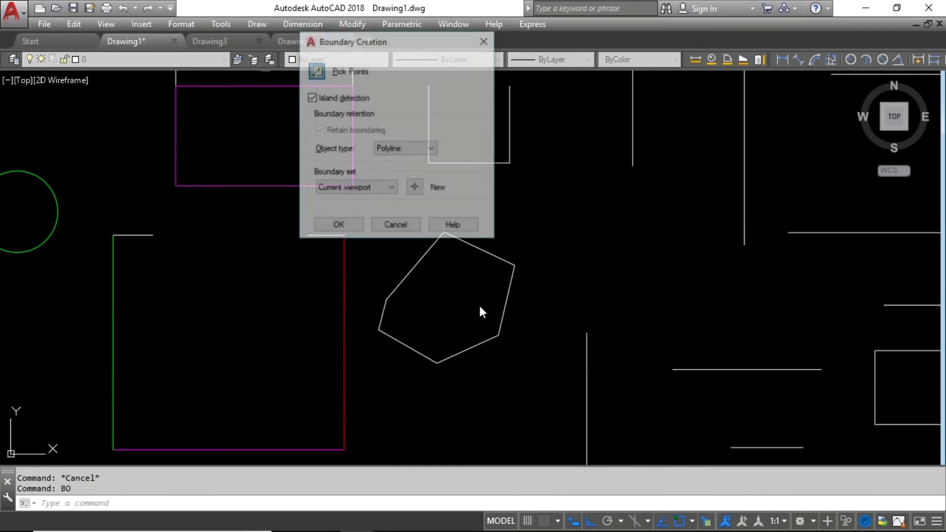
{"action": "left_click", "coordinate": [312, 74]}
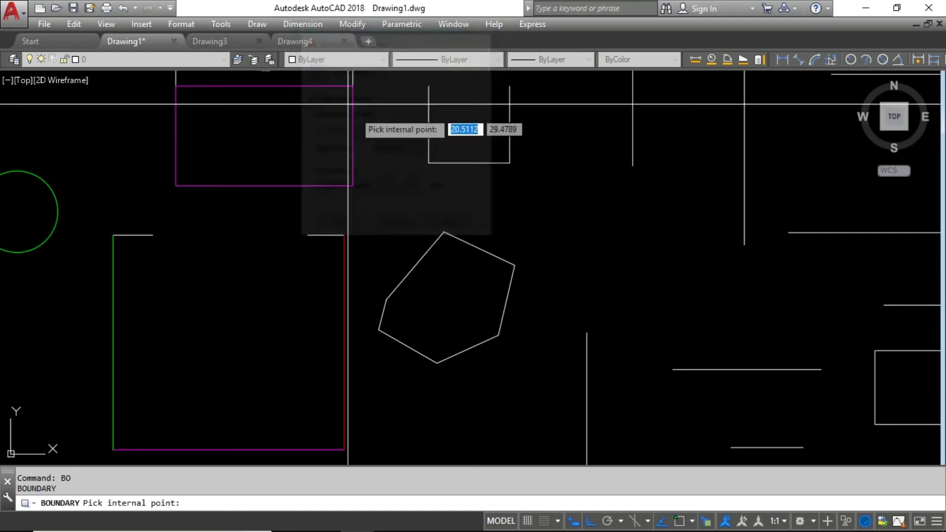
{"action": "left_click", "coordinate": [448, 302]}
{"action": "key", "text": "Return"}
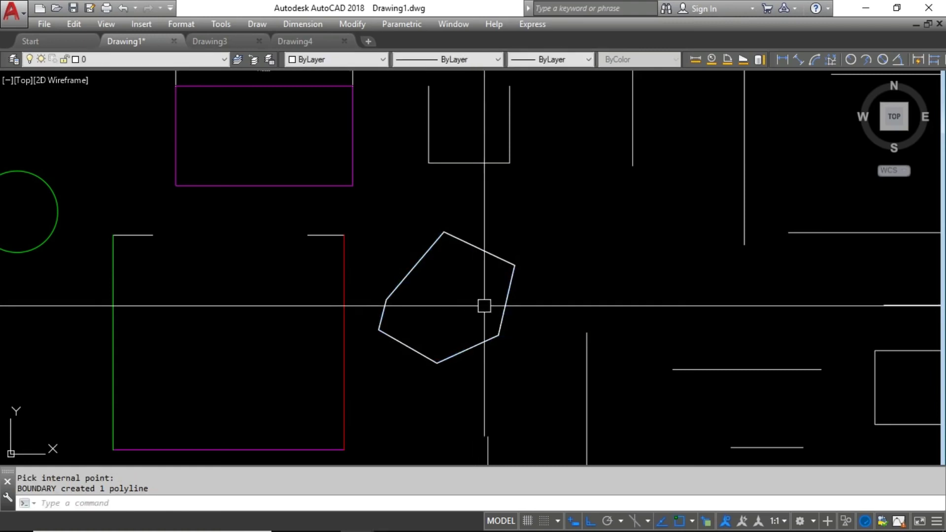
Move the new boundary polyline horizontally to the right, clear of the original polygon lines.
{"action": "left_click", "coordinate": [507, 306]}
{"action": "left_click", "coordinate": [552, 359]}
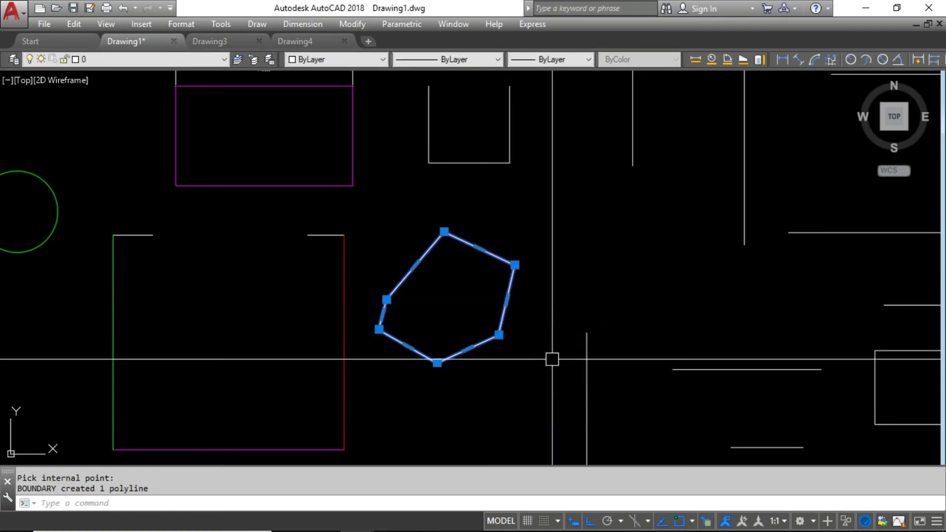
{"action": "type", "text": "m"}
{"action": "key", "text": "Return"}
{"action": "left_click", "coordinate": [475, 389]}
{"action": "key", "text": "Escape"}
{"action": "key", "text": "Escape"}
{"action": "key", "text": "Escape"}
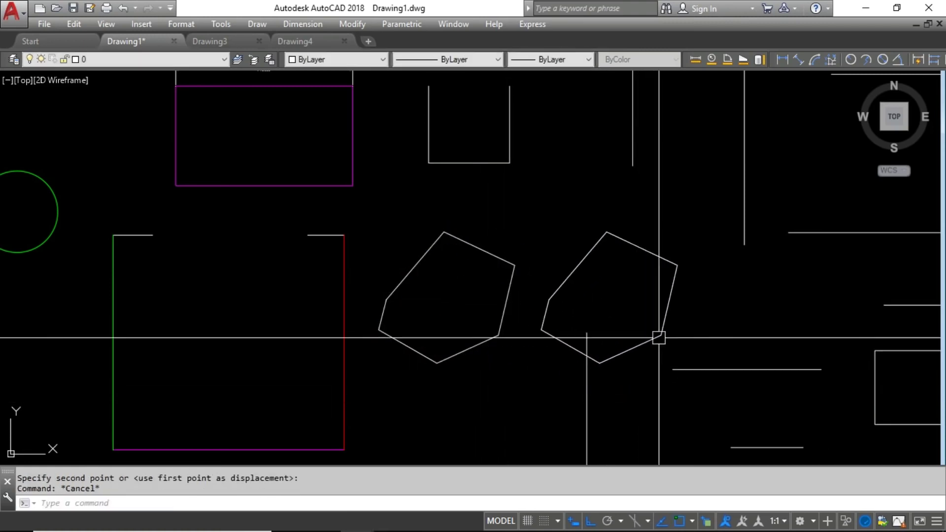
Select two sides of the original polygon to check whether they are separate lines, and clear the selection.
{"action": "left_click", "coordinate": [507, 306]}
{"action": "left_click", "coordinate": [479, 249]}
{"action": "key", "text": "Escape"}
{"action": "key", "text": "Escape"}
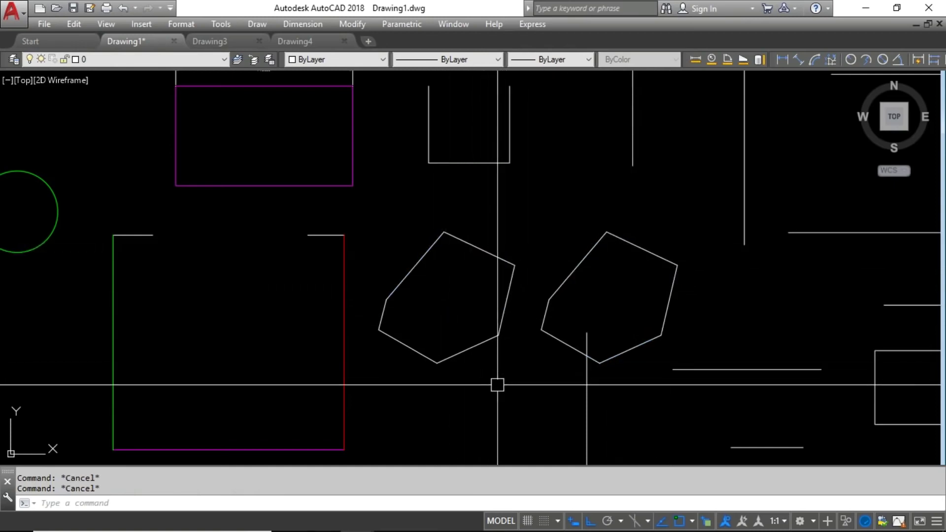
Join the six lines of the original polygon into a single polyline and select it once as a check.
{"action": "left_click", "coordinate": [521, 415]}
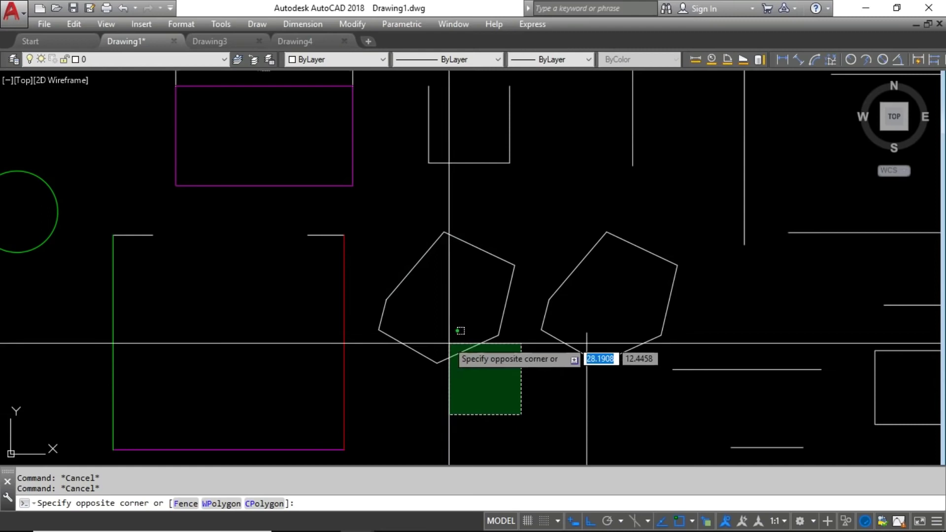
{"action": "left_click", "coordinate": [372, 214]}
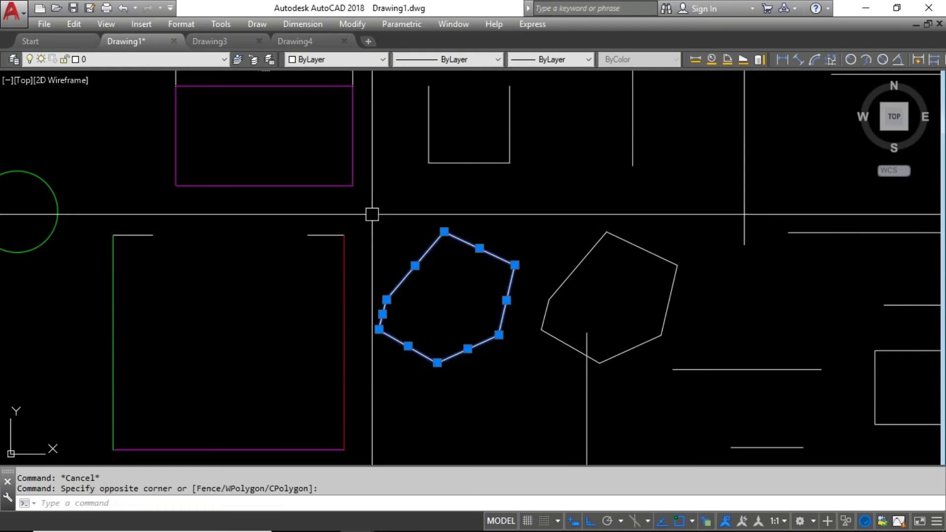
{"action": "type", "text": "J"}
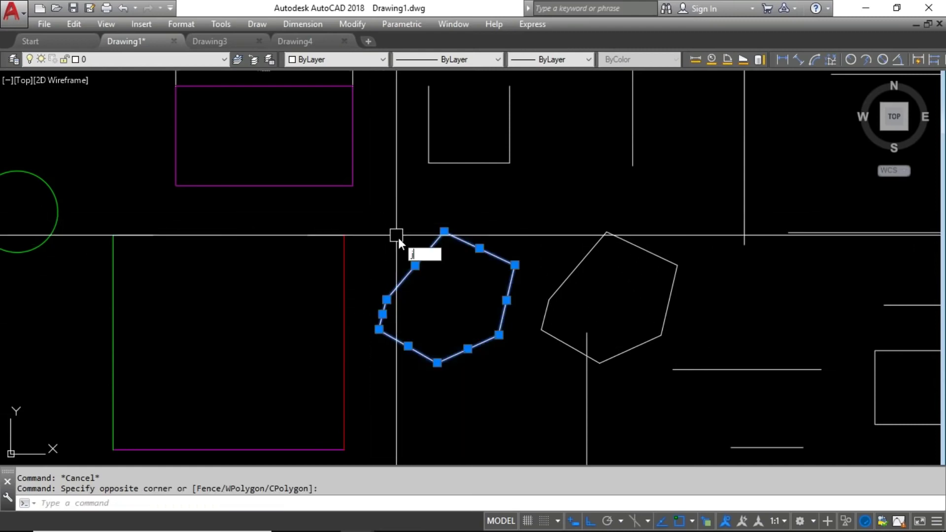
{"action": "key", "text": "Return"}
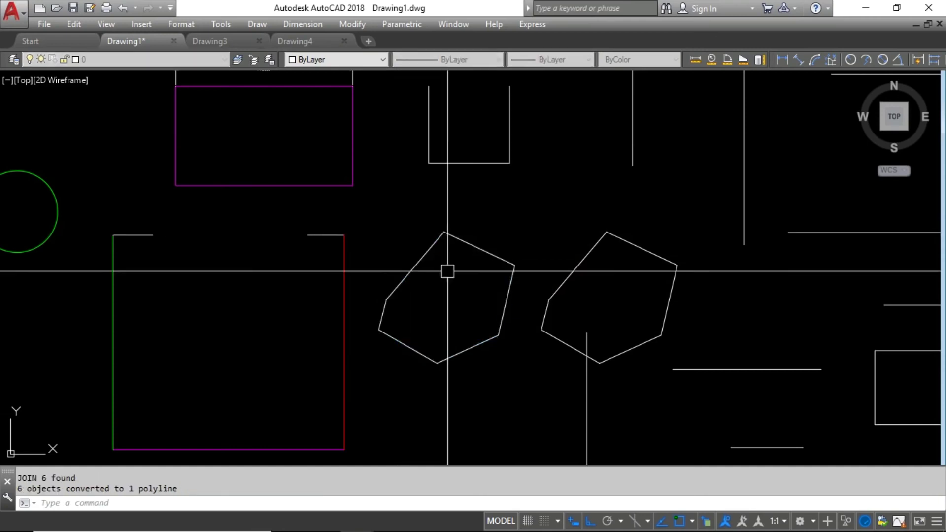
{"action": "left_click", "coordinate": [487, 255]}
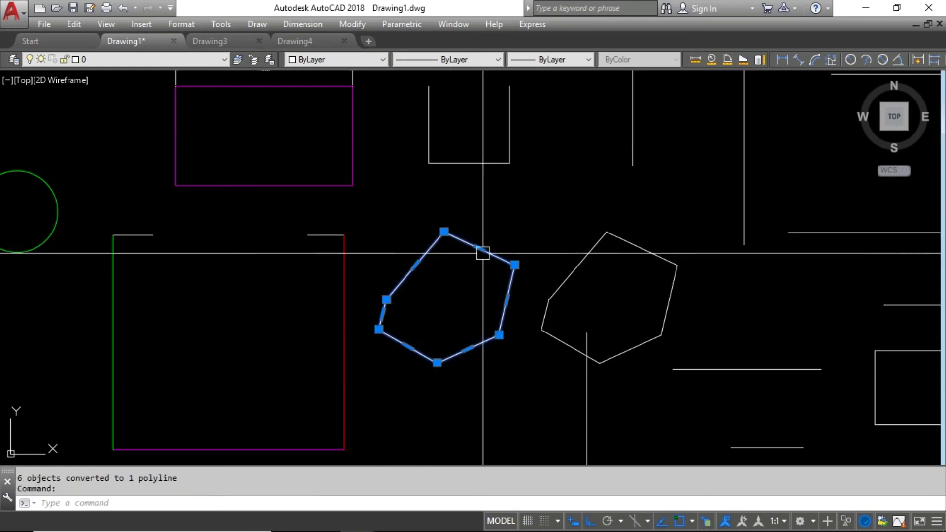
{"action": "key", "text": "Escape"}
{"action": "key", "text": "Escape"}
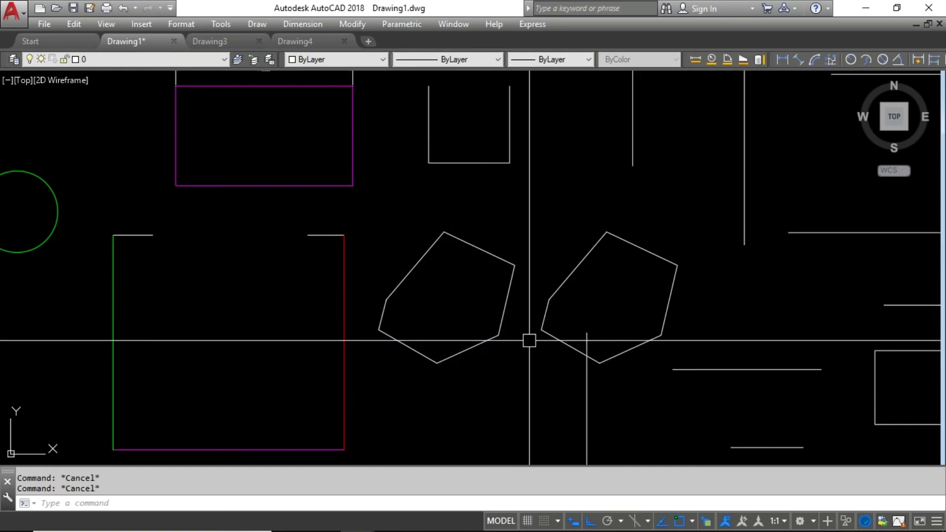
{"action": "scroll", "coordinate": [528, 338], "scroll_direction": "down", "scroll_amount": 4}
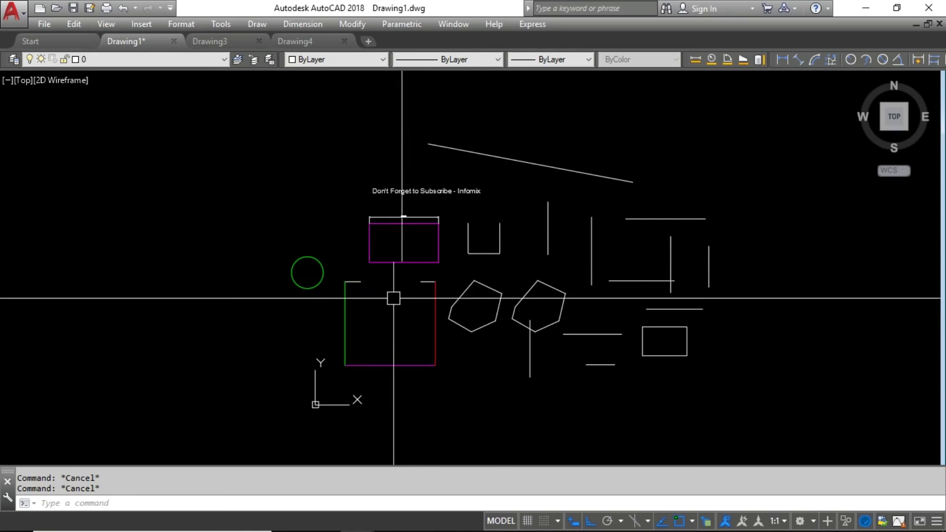
{"action": "scroll", "coordinate": [482, 283], "scroll_direction": "up", "scroll_amount": 2}
{"action": "scroll", "coordinate": [401, 321], "scroll_direction": "down", "scroll_amount": 2}
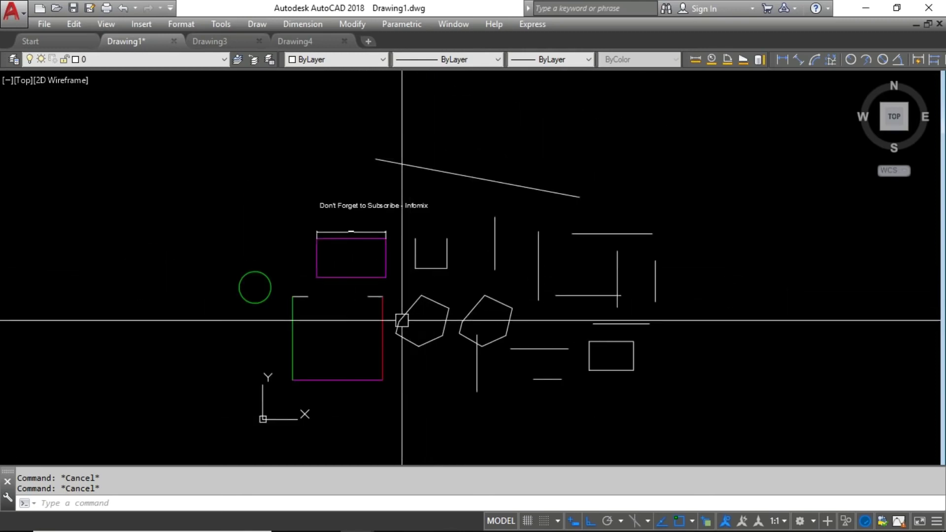
{"action": "scroll", "coordinate": [412, 331], "scroll_direction": "up", "scroll_amount": 2}
{"action": "scroll", "coordinate": [453, 331], "scroll_direction": "up", "scroll_amount": 2}
{"action": "scroll", "coordinate": [454, 331], "scroll_direction": "down", "scroll_amount": 2}
{"action": "scroll", "coordinate": [458, 334], "scroll_direction": "up", "scroll_amount": 2}
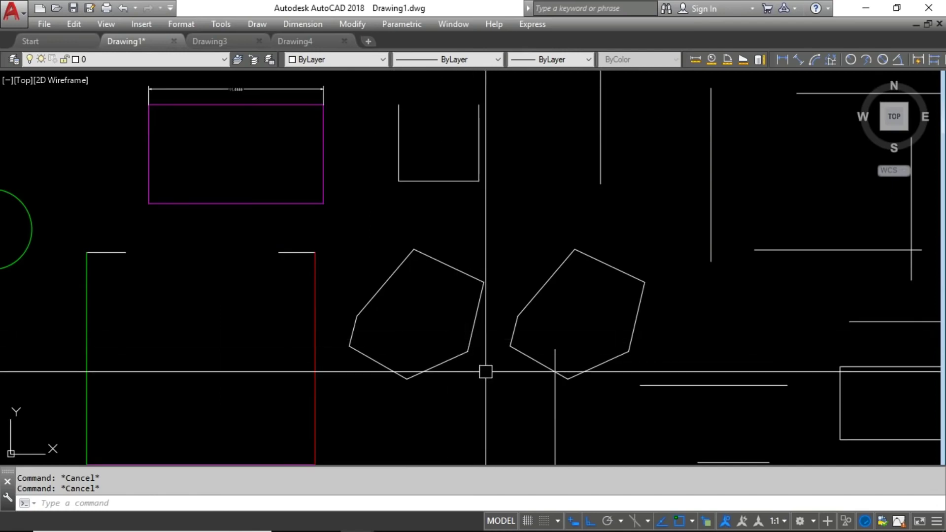
{"action": "scroll", "coordinate": [446, 340], "scroll_direction": "up", "scroll_amount": 2}
{"action": "scroll", "coordinate": [436, 281], "scroll_direction": "down", "scroll_amount": 2}
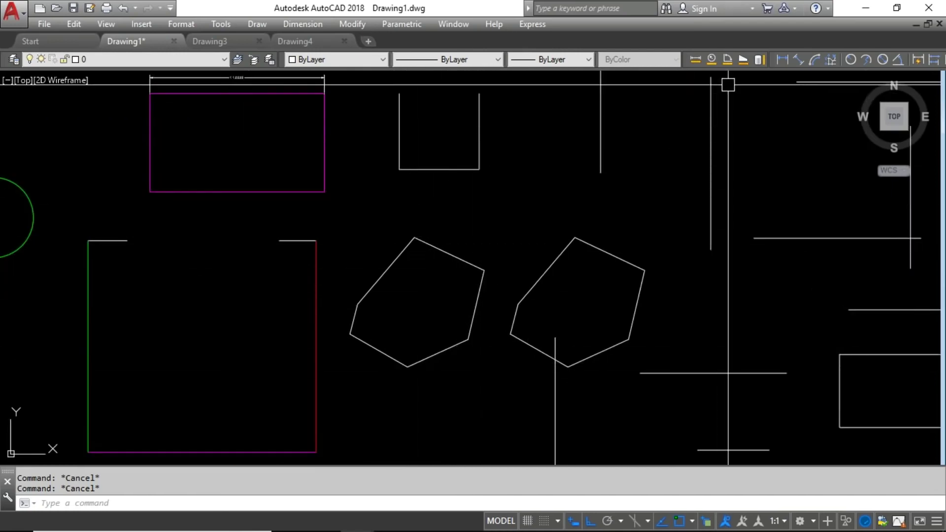
Measure the area and perimeter of the joined polygon by picking its corner points in order.
{"action": "left_click", "coordinate": [743, 59]}
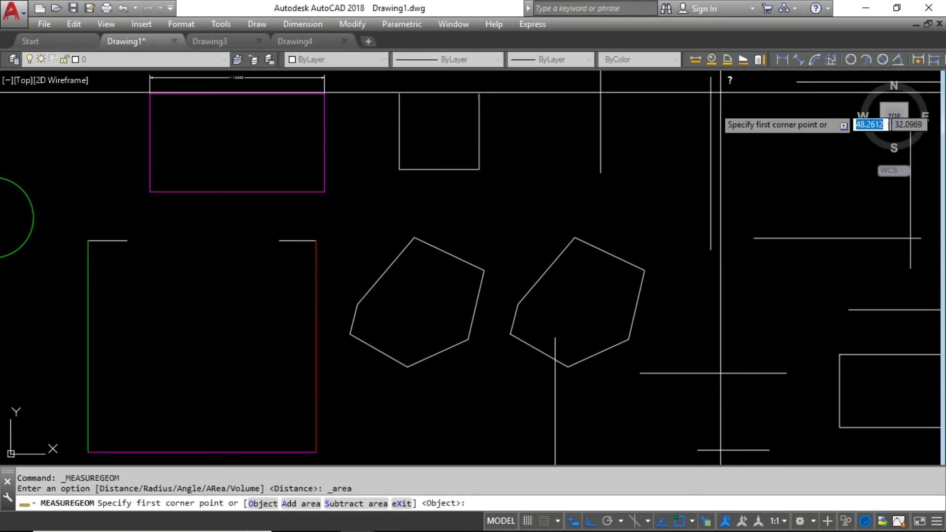
{"action": "left_click", "coordinate": [407, 366]}
{"action": "left_click", "coordinate": [468, 339]}
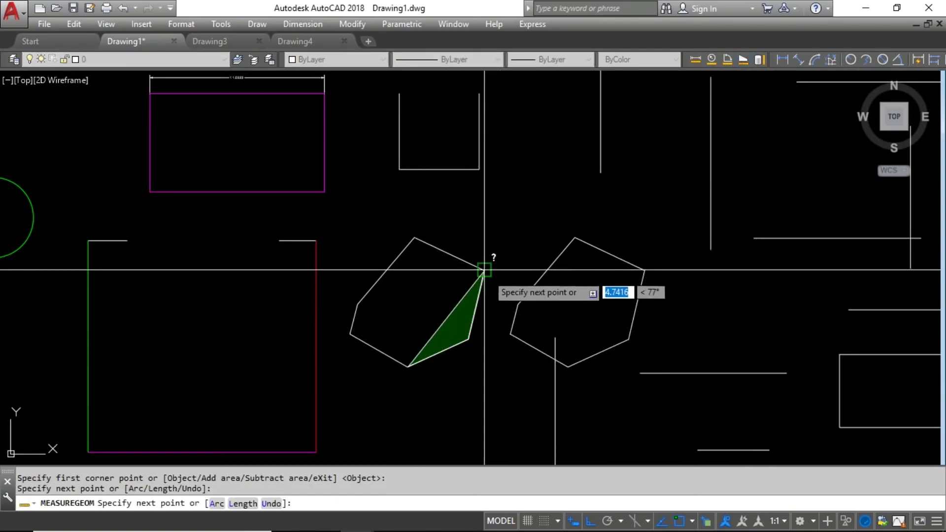
{"action": "left_click", "coordinate": [483, 270]}
{"action": "left_click", "coordinate": [414, 237]}
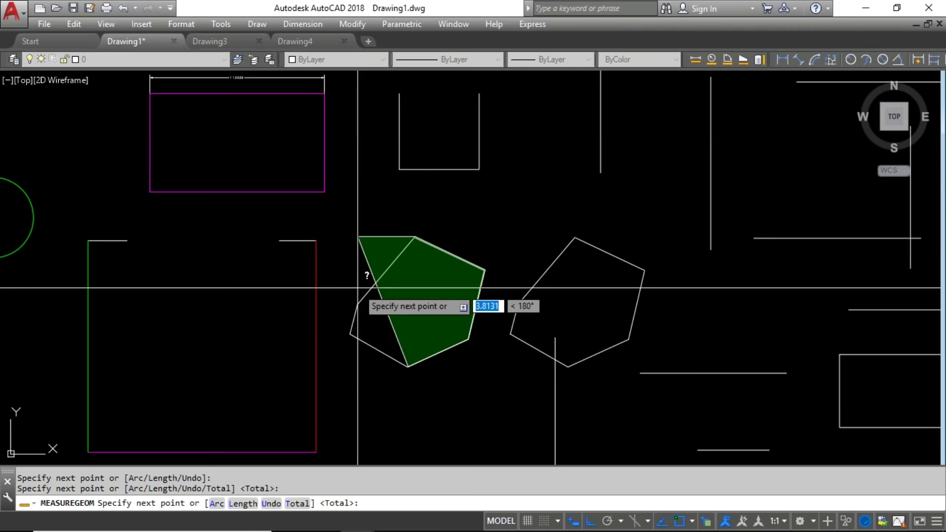
{"action": "left_click", "coordinate": [358, 302]}
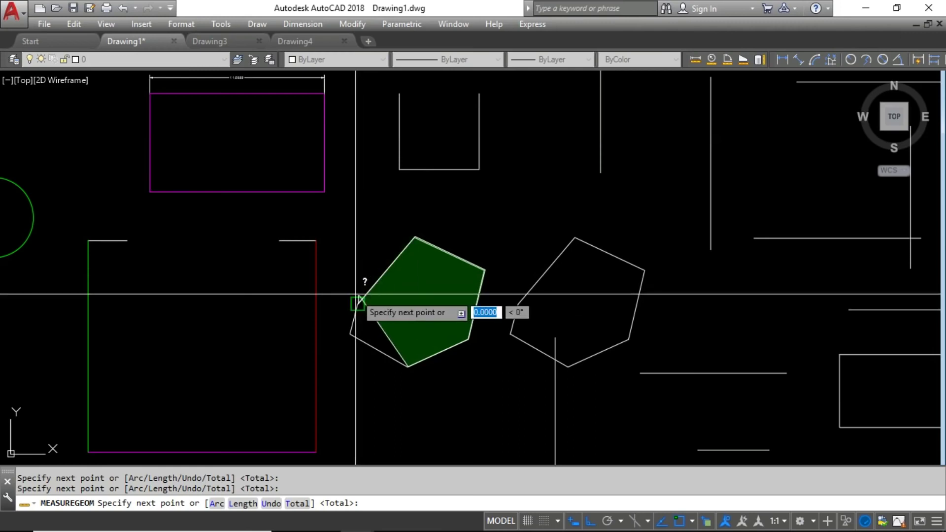
{"action": "scroll", "coordinate": [359, 303], "scroll_direction": "up", "scroll_amount": 5}
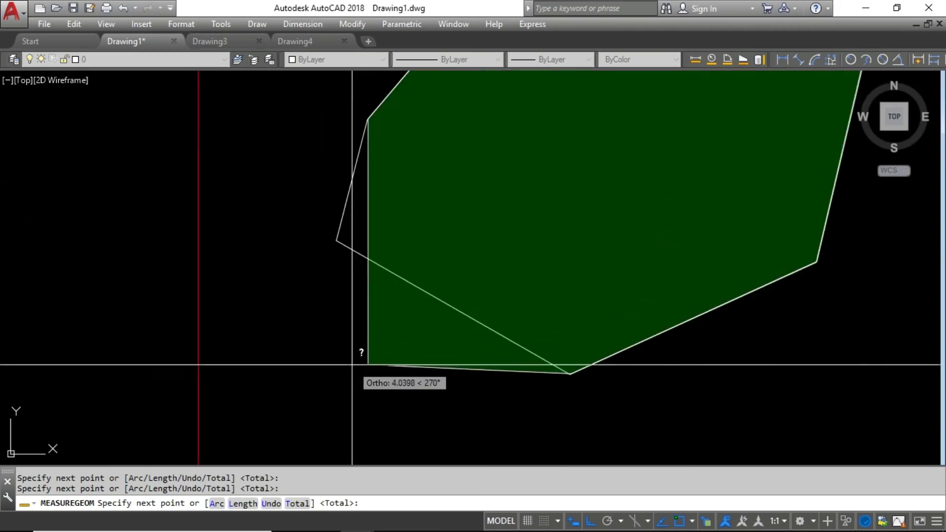
{"action": "scroll", "coordinate": [336, 239], "scroll_direction": "down", "scroll_amount": 5}
{"action": "key", "text": "Return"}
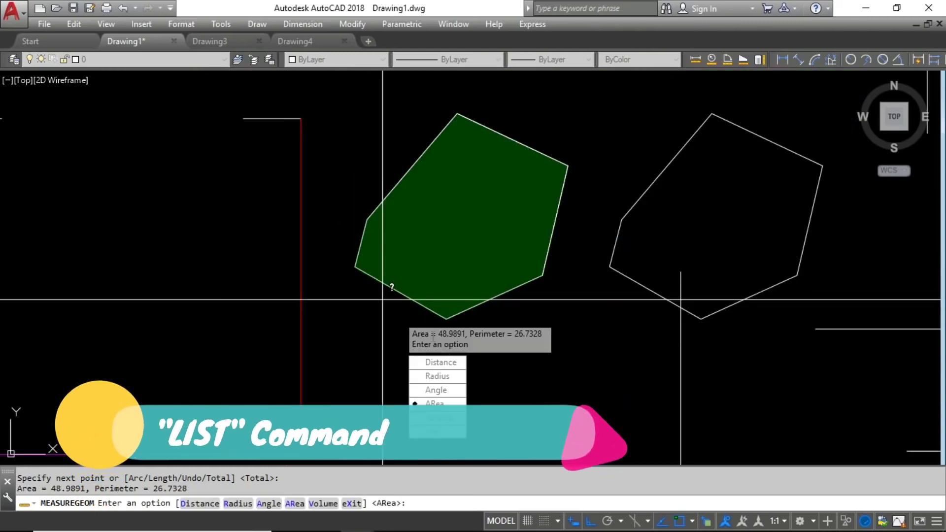
{"action": "key", "text": "Escape"}
{"action": "key", "text": "Escape"}
Show the joined polygon's properties with the LIST command, and close the text window.
{"action": "left_click", "coordinate": [527, 306]}
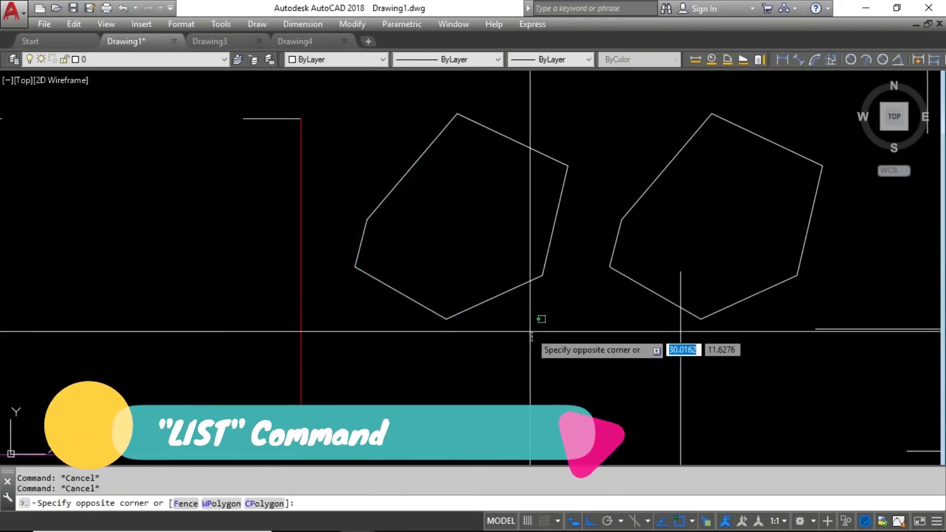
{"action": "left_click", "coordinate": [500, 275]}
{"action": "scroll", "coordinate": [506, 298], "scroll_direction": "down", "scroll_amount": 4}
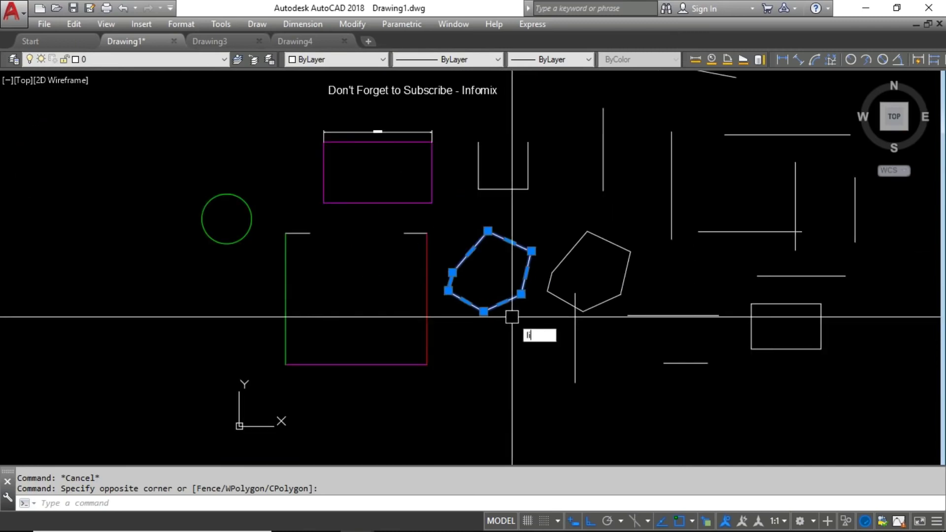
{"action": "type", "text": "i"}
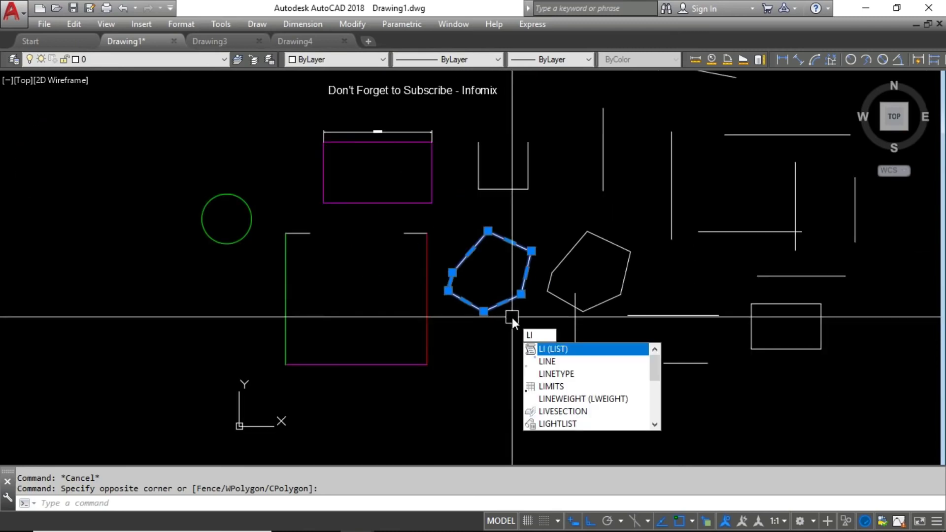
{"action": "key", "text": "Return"}
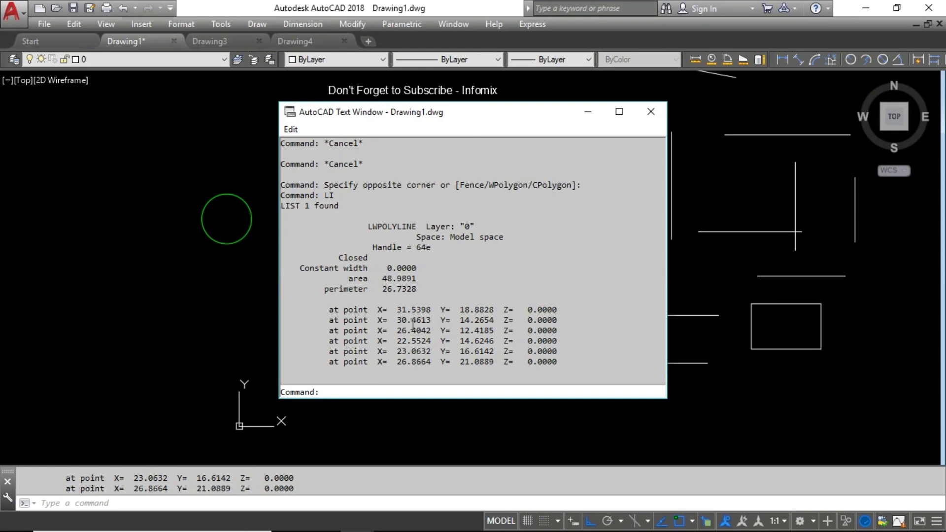
{"action": "left_click", "coordinate": [650, 111]}
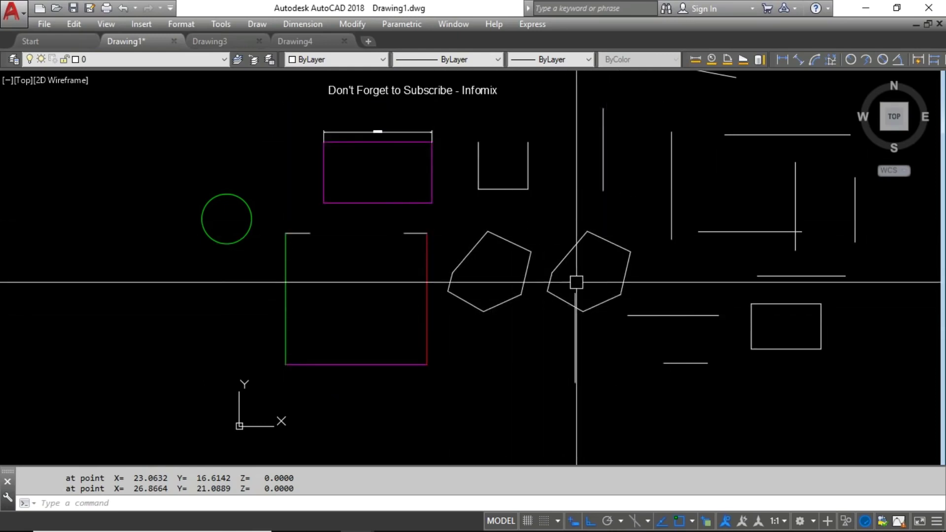
Mirror the "Don't Forget to Subscribe - Infomix" text about a vertical line just beyond its end, keeping the source text.
{"action": "scroll", "coordinate": [456, 293], "scroll_direction": "up", "scroll_amount": 2}
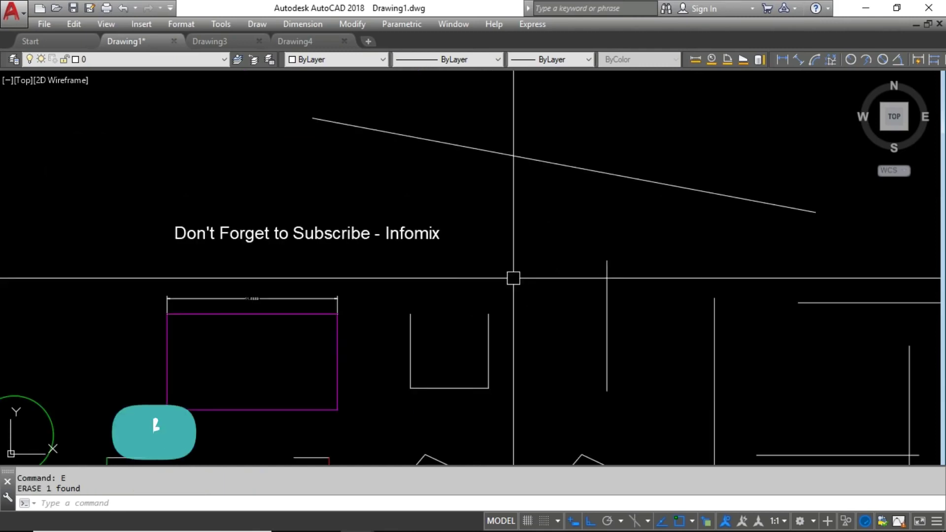
{"action": "left_click", "coordinate": [432, 266]}
{"action": "left_click", "coordinate": [396, 203]}
{"action": "type", "text": "mi"}
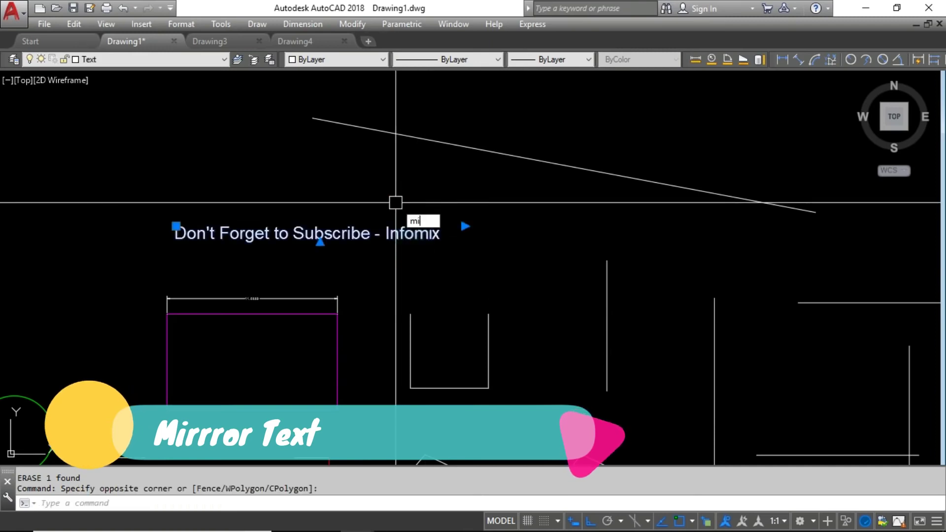
{"action": "key", "text": "Return"}
{"action": "scroll", "coordinate": [492, 221], "scroll_direction": "up", "scroll_amount": 3}
{"action": "left_click", "coordinate": [463, 201]}
{"action": "left_click", "coordinate": [460, 245]}
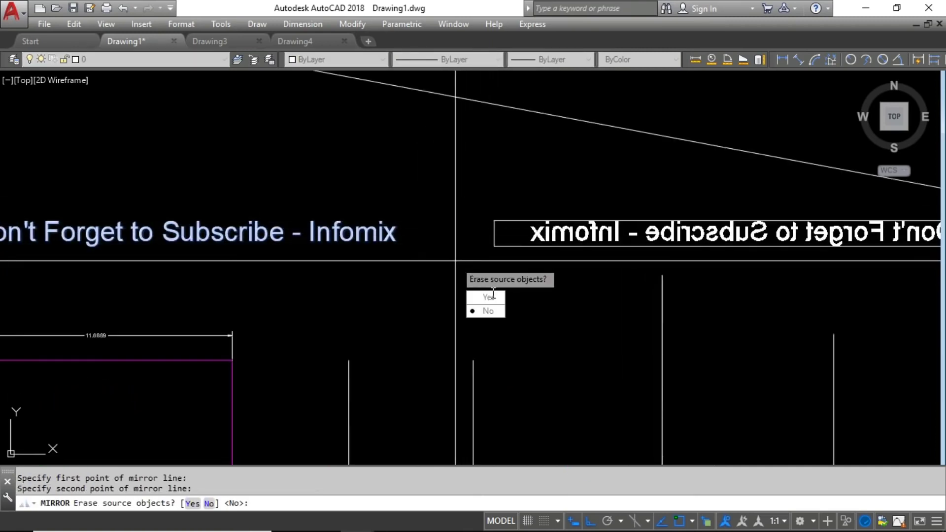
{"action": "left_click", "coordinate": [489, 310]}
{"action": "key", "text": "Escape"}
{"action": "scroll", "coordinate": [458, 264], "scroll_direction": "down", "scroll_amount": 2}
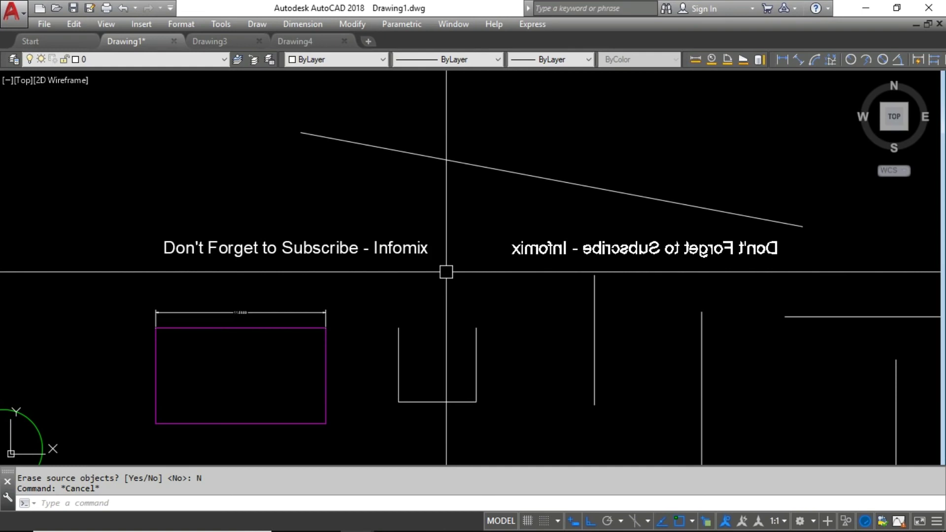
Erase the reversed mirrored copy of the text.
{"action": "key", "text": "Escape"}
{"action": "left_click", "coordinate": [605, 256]}
{"action": "type", "text": "e"}
{"action": "key", "text": "Return"}
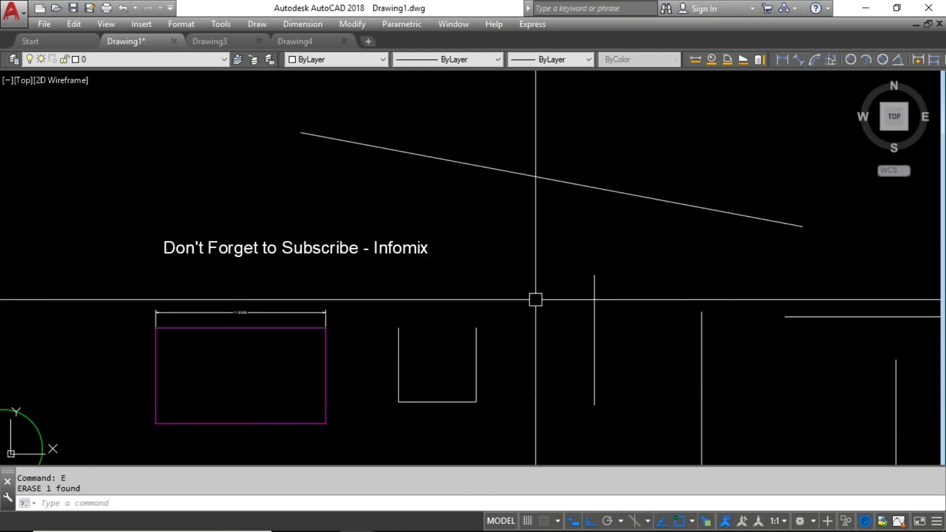
Set the MIRRTEXT system variable to 0 so that mirrored text stays readable.
{"action": "type", "text": "mirrtx"}
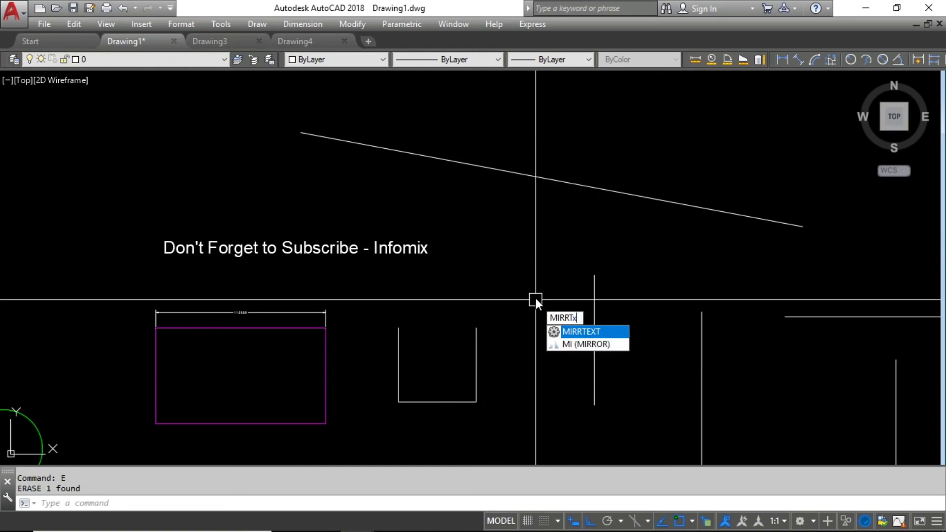
{"action": "key", "text": "Return"}
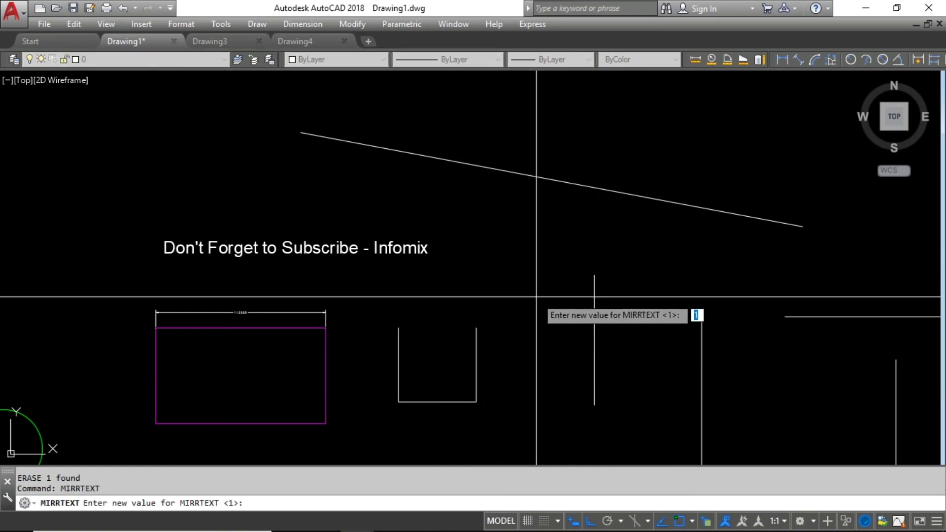
{"action": "type", "text": "0"}
{"action": "key", "text": "Return"}
{"action": "key", "text": "Escape"}
{"action": "key", "text": "Escape"}
Mirror the "Don't Forget to Subscribe - Infomix" text again about a vertical line beside its end, without erasing the source.
{"action": "left_click", "coordinate": [425, 285]}
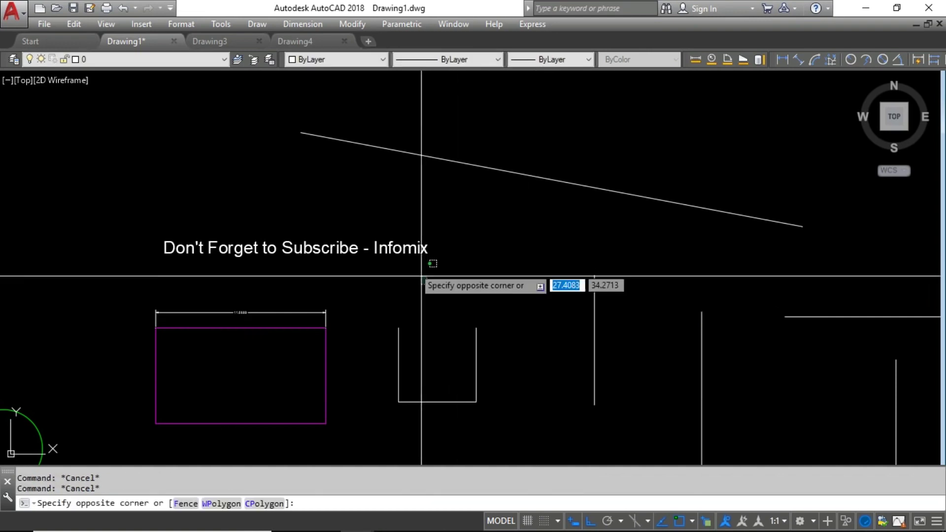
{"action": "left_click", "coordinate": [379, 215]}
{"action": "type", "text": "mi"}
{"action": "key", "text": "Return"}
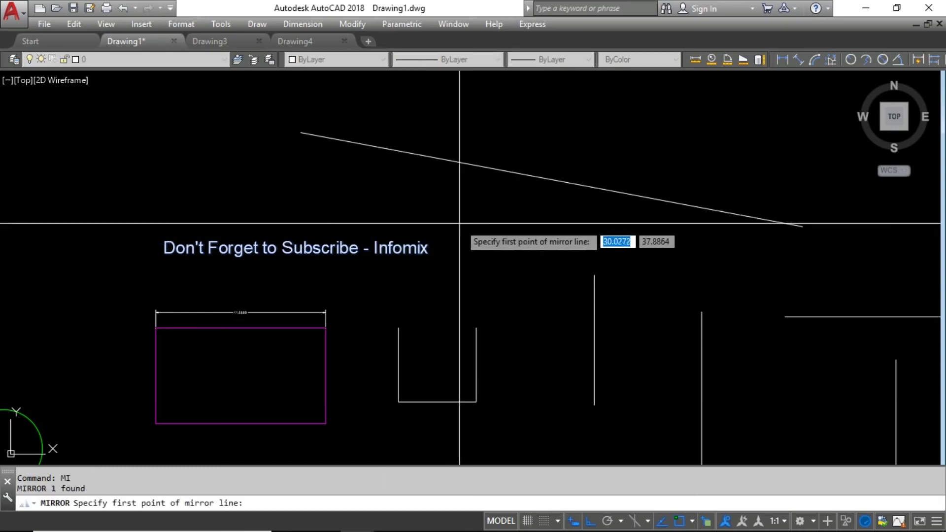
{"action": "left_click", "coordinate": [450, 220]}
{"action": "left_click", "coordinate": [451, 283]}
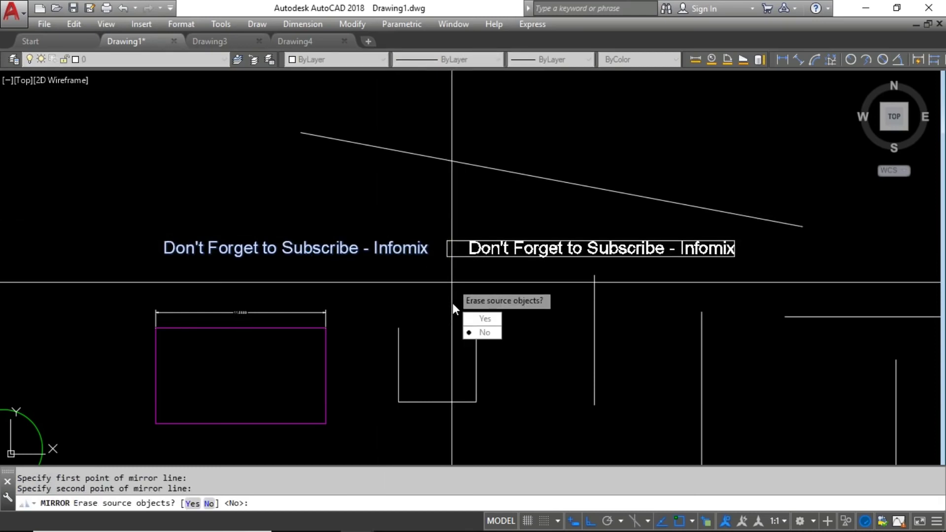
{"action": "left_click", "coordinate": [484, 332]}
{"action": "key", "text": "Escape"}
{"action": "key", "text": "Escape"}
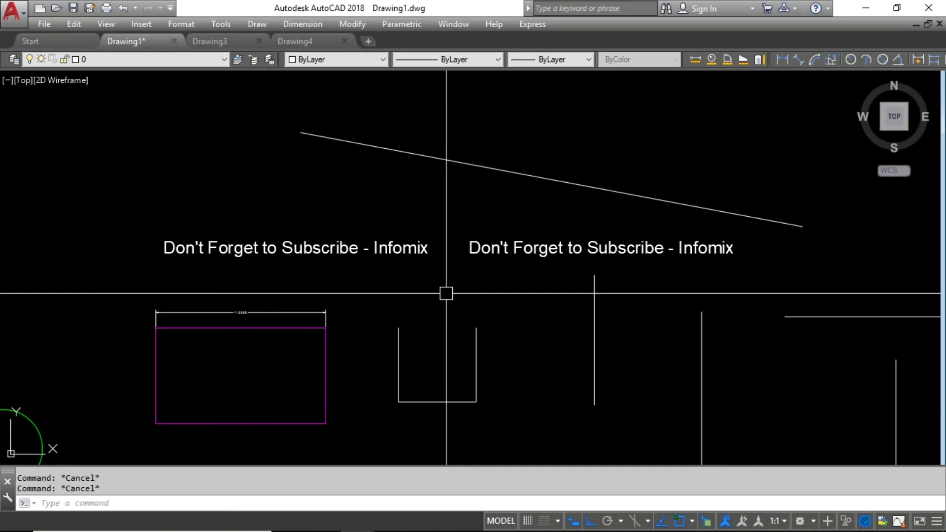
Identify the coordinates of the left endpoint of the upper horizontal line with the ID command.
{"action": "scroll", "coordinate": [431, 270], "scroll_direction": "down", "scroll_amount": 4}
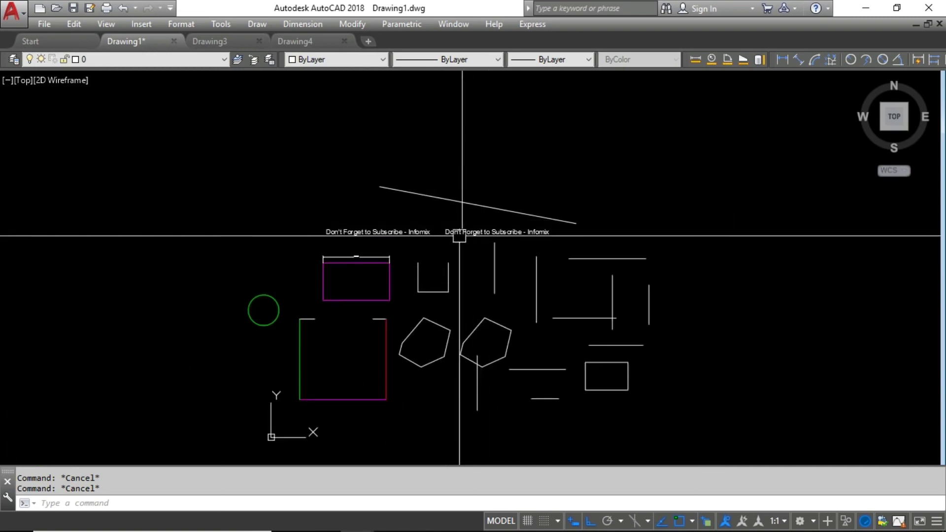
{"action": "scroll", "coordinate": [458, 188], "scroll_direction": "up", "scroll_amount": 2}
{"action": "scroll", "coordinate": [437, 215], "scroll_direction": "down", "scroll_amount": 2}
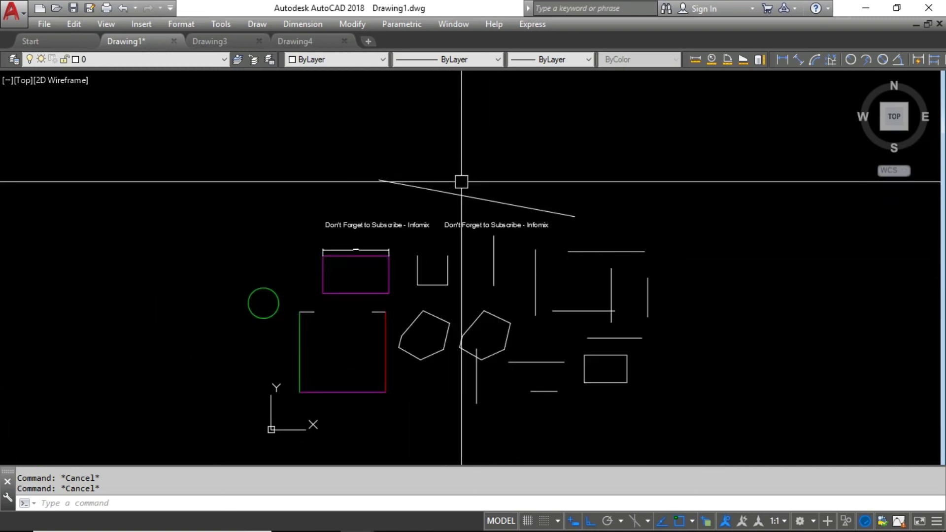
{"action": "scroll", "coordinate": [648, 267], "scroll_direction": "up", "scroll_amount": 4}
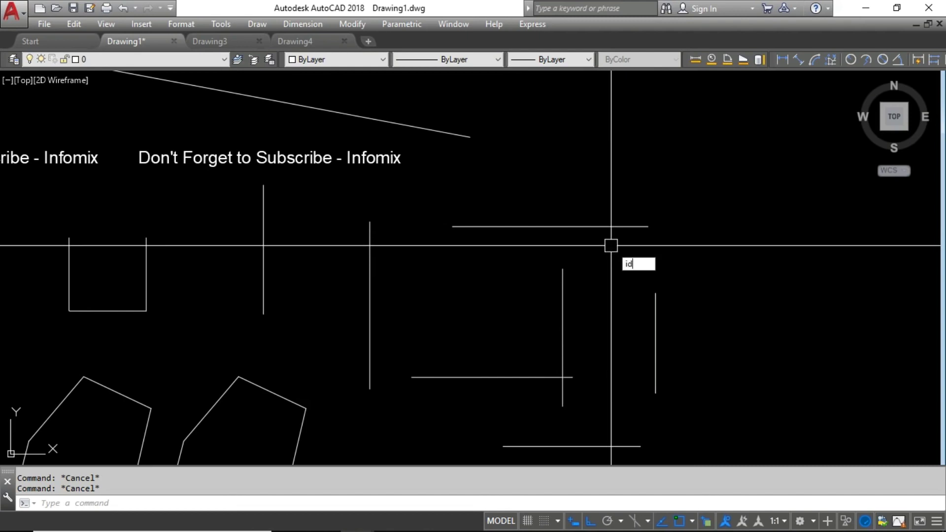
{"action": "key", "text": "Return"}
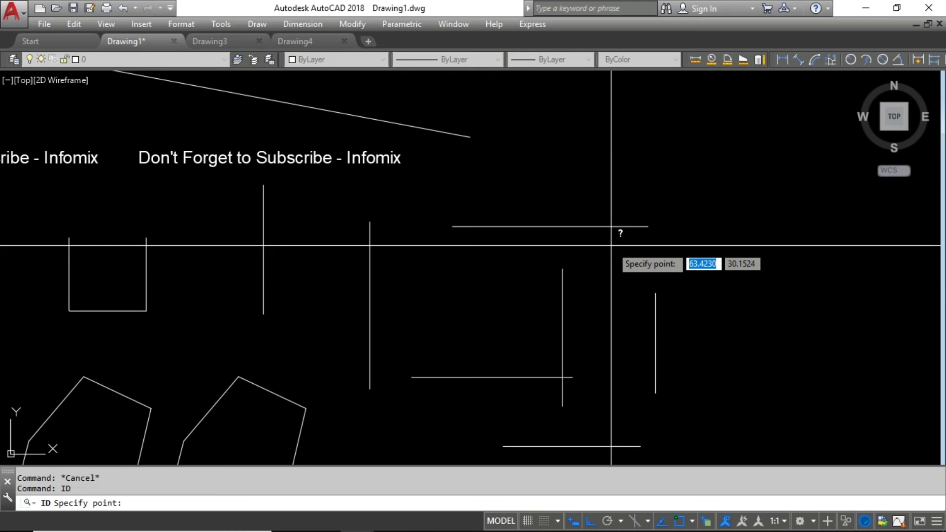
{"action": "left_click", "coordinate": [457, 226]}
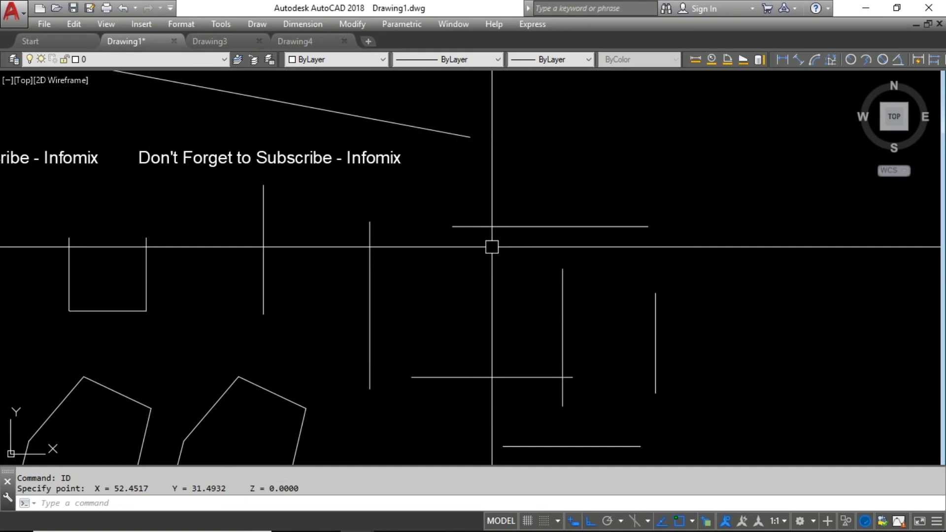
Draw a horizontal breakline above the upper horizontal line with BREAKLINE, placing the break symbol at its midpoint.
{"action": "scroll", "coordinate": [491, 247], "scroll_direction": "down", "scroll_amount": 5}
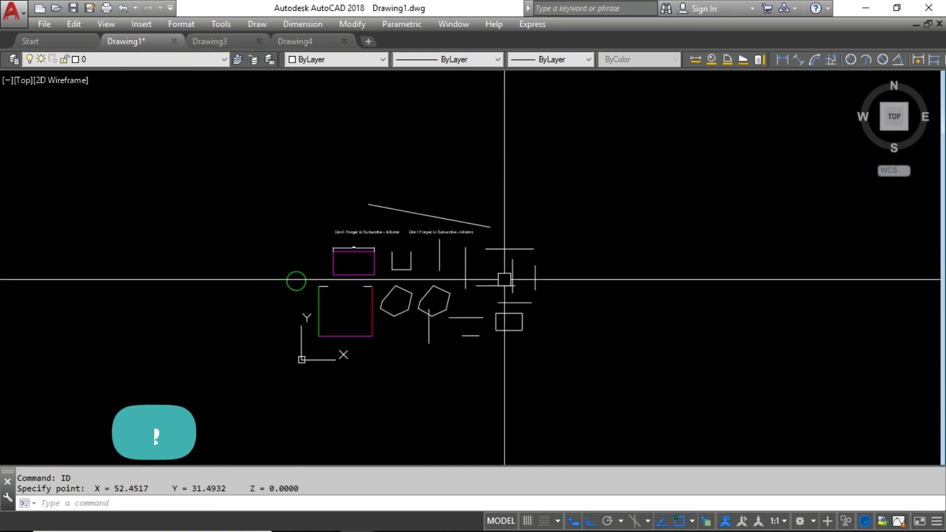
{"action": "scroll", "coordinate": [507, 261], "scroll_direction": "up", "scroll_amount": 3}
{"action": "scroll", "coordinate": [530, 228], "scroll_direction": "up", "scroll_amount": 2}
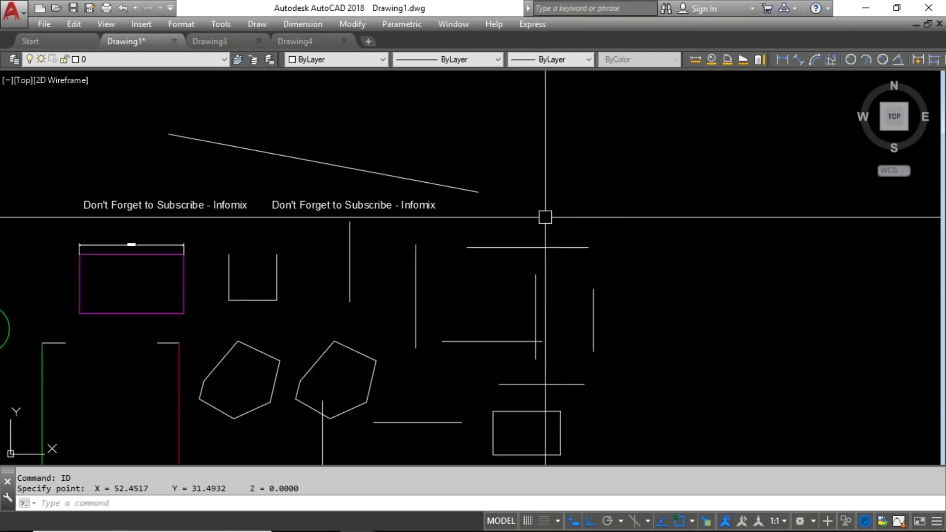
{"action": "type", "text": "k"}
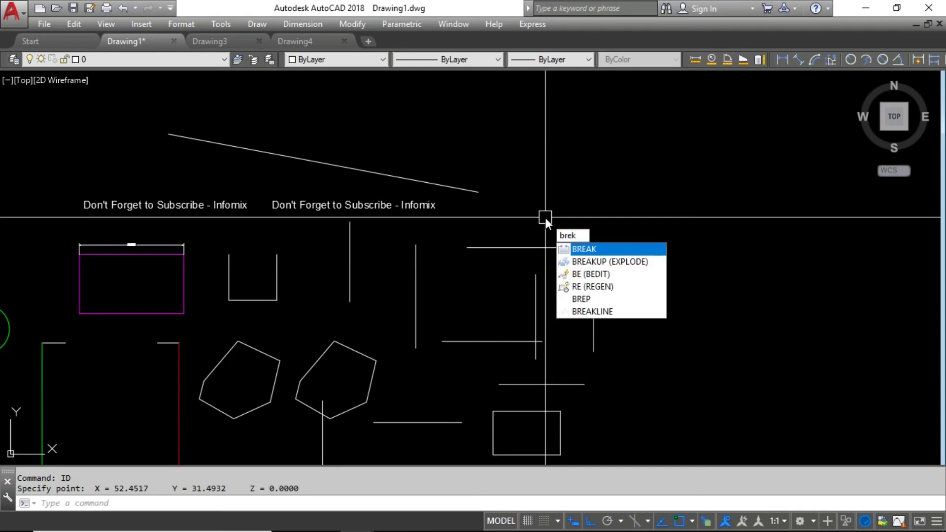
{"action": "type", "text": "line"}
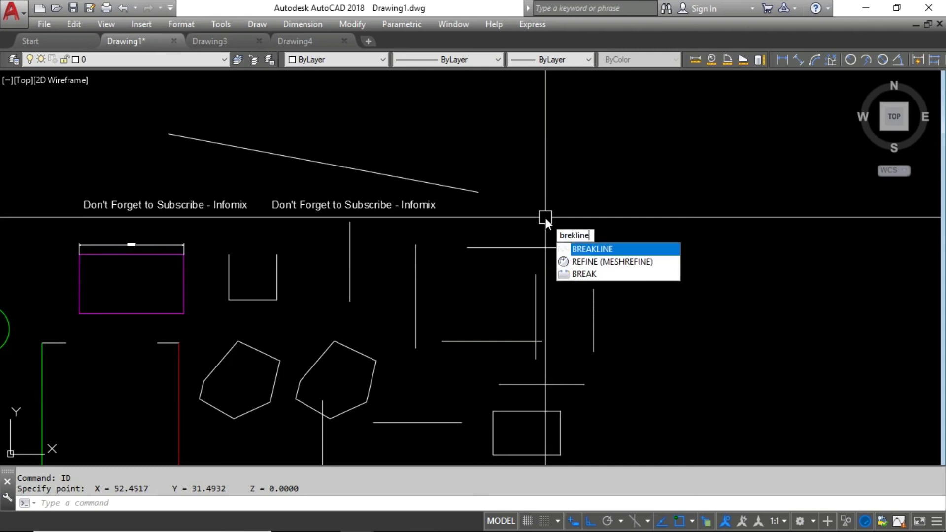
{"action": "key", "text": "Return"}
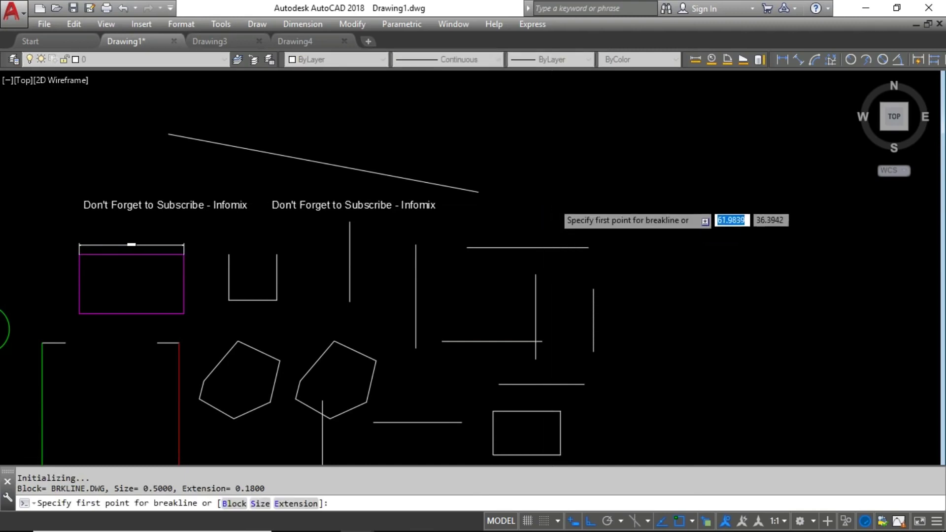
{"action": "scroll", "coordinate": [555, 202], "scroll_direction": "up", "scroll_amount": 2}
{"action": "left_click", "coordinate": [511, 224]}
{"action": "left_click", "coordinate": [690, 226]}
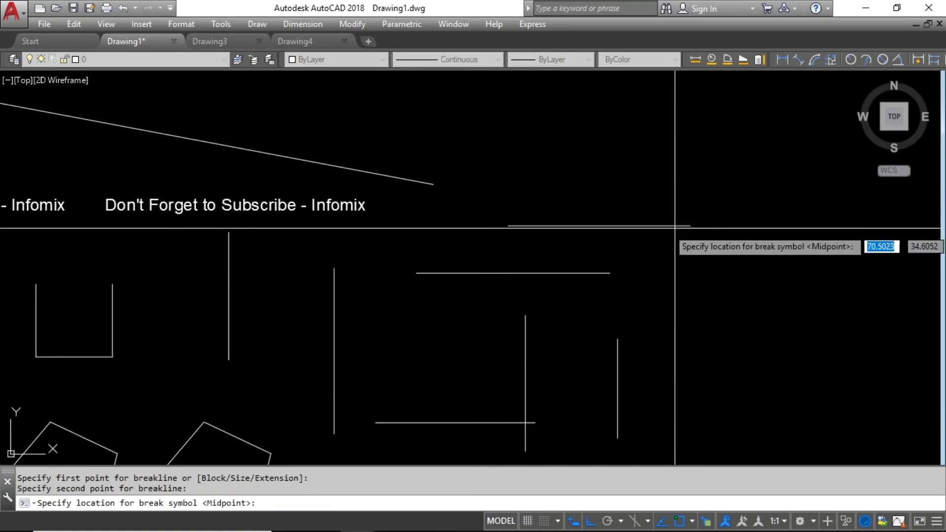
{"action": "left_click", "coordinate": [600, 226]}
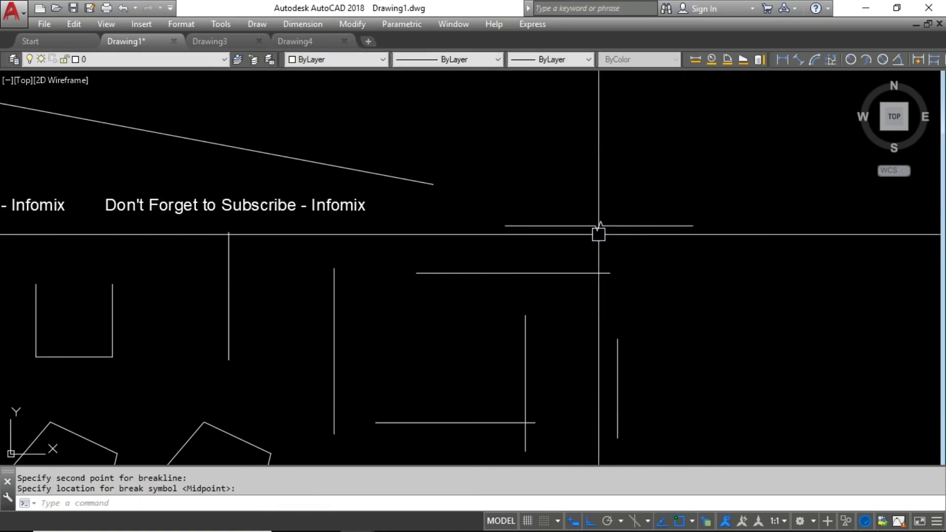
{"action": "scroll", "coordinate": [593, 227], "scroll_direction": "up", "scroll_amount": 3}
{"action": "scroll", "coordinate": [594, 227], "scroll_direction": "up", "scroll_amount": 2}
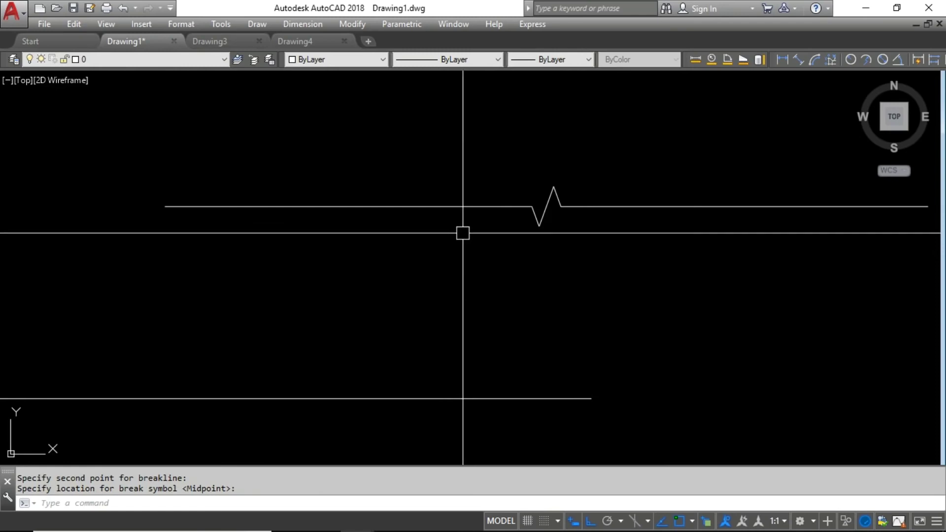
{"action": "scroll", "coordinate": [500, 216], "scroll_direction": "down", "scroll_amount": 4}
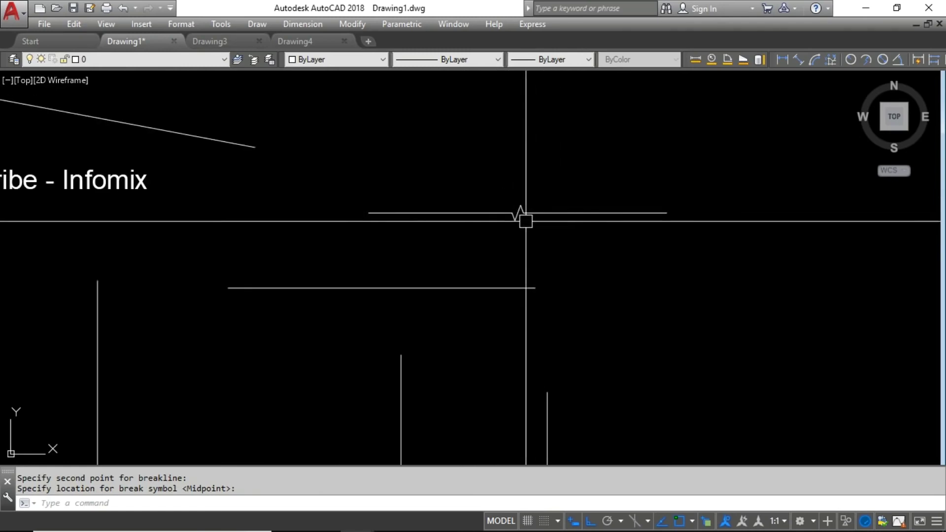
{"action": "scroll", "coordinate": [537, 217], "scroll_direction": "up", "scroll_amount": 2}
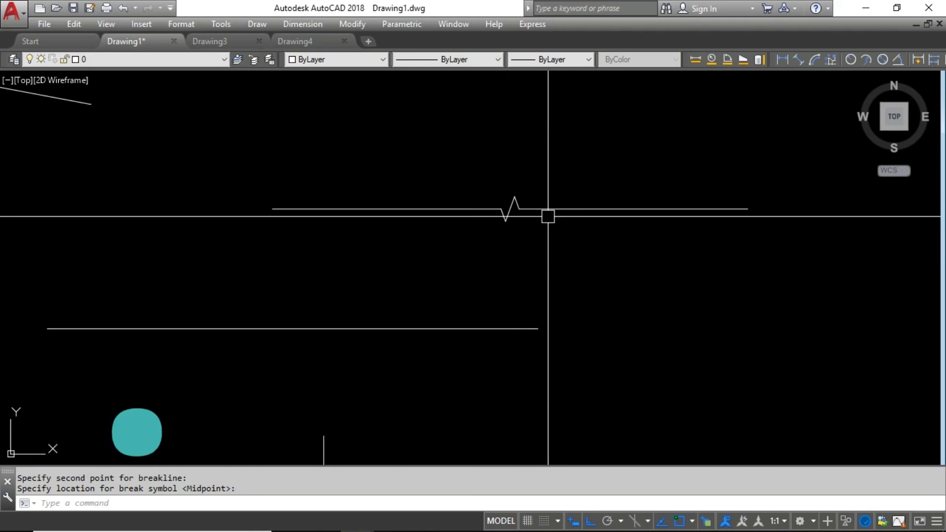
Issue the quit command for the drawing and dismiss the save-changes prompt to stay in it.
{"action": "scroll", "coordinate": [566, 240], "scroll_direction": "down", "scroll_amount": 4}
{"action": "scroll", "coordinate": [718, 230], "scroll_direction": "down", "scroll_amount": 2}
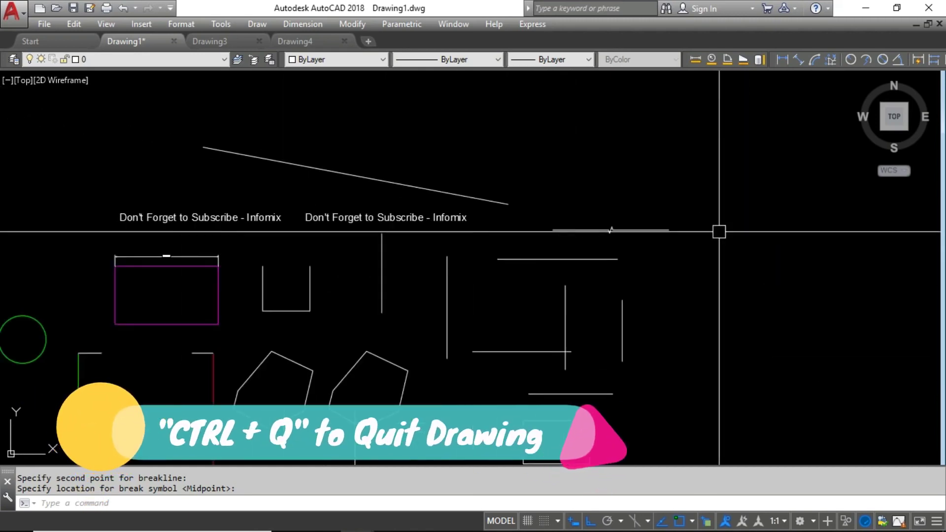
{"action": "key", "text": "ctrl+q"}
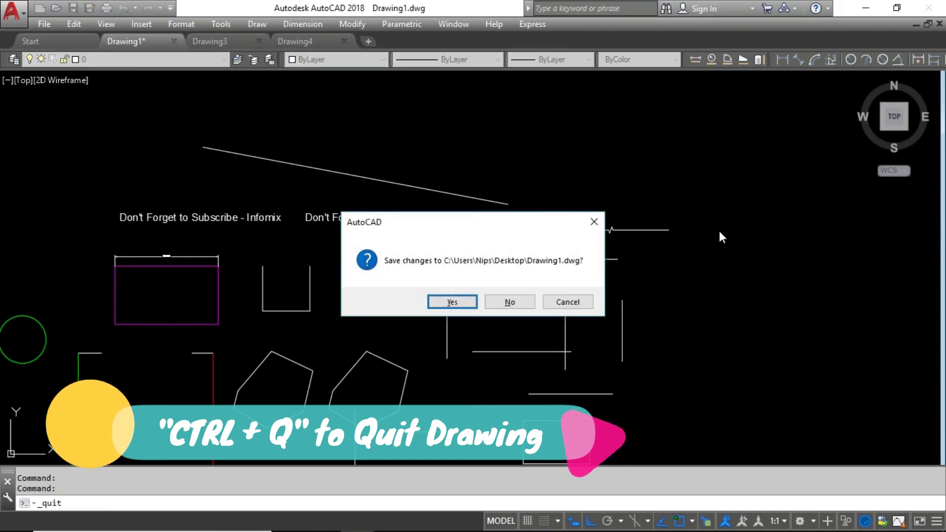
{"action": "left_click", "coordinate": [594, 222]}
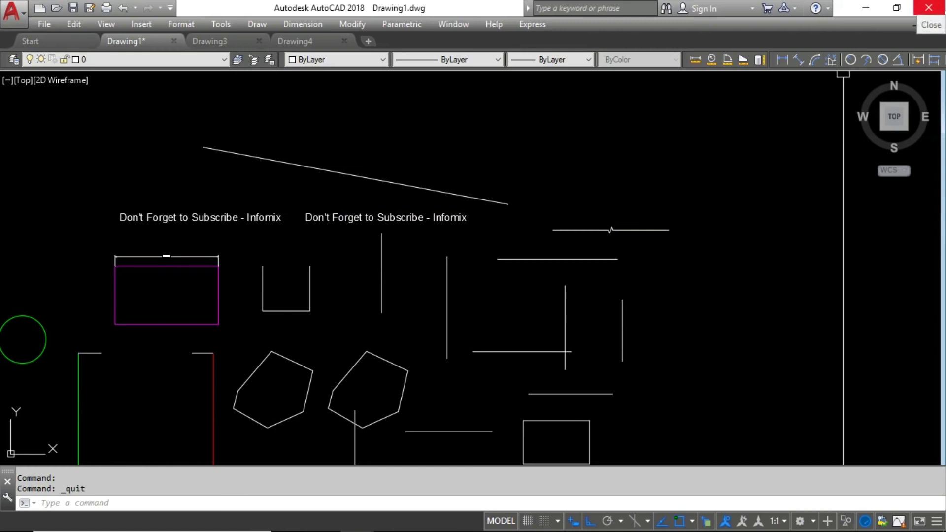
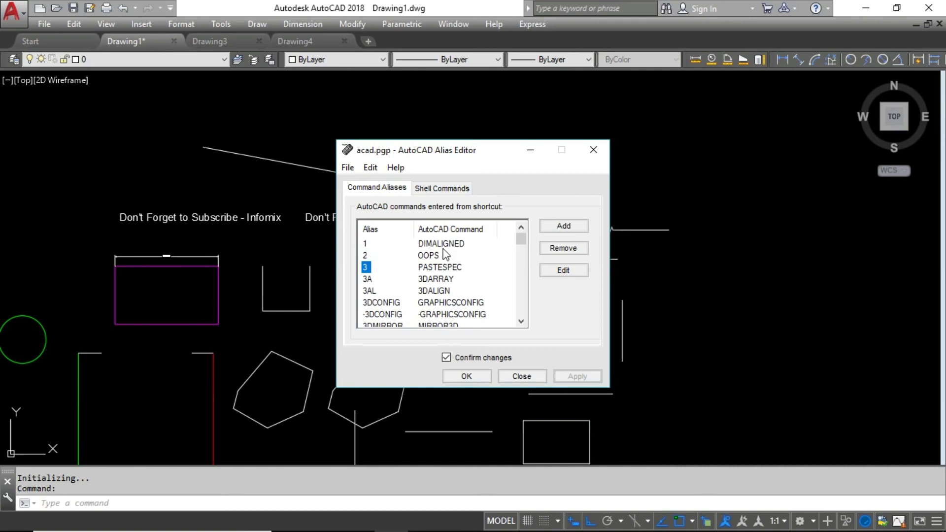
Fill in a new command alias 1 for QSELECT, discard it, and close the alias editor.
{"action": "left_click", "coordinate": [571, 227]}
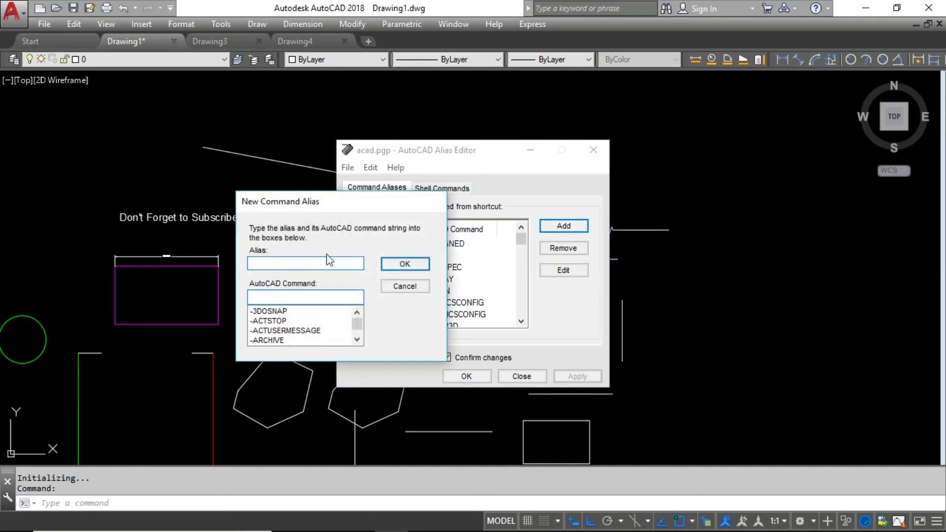
{"action": "type", "text": "1"}
{"action": "left_click", "coordinate": [282, 299]}
{"action": "type", "text": "q"}
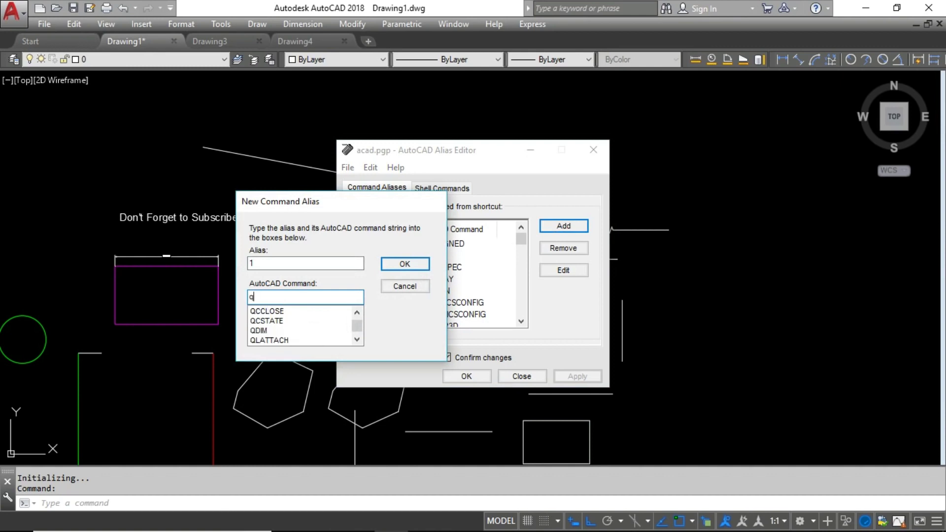
{"action": "type", "text": "se"}
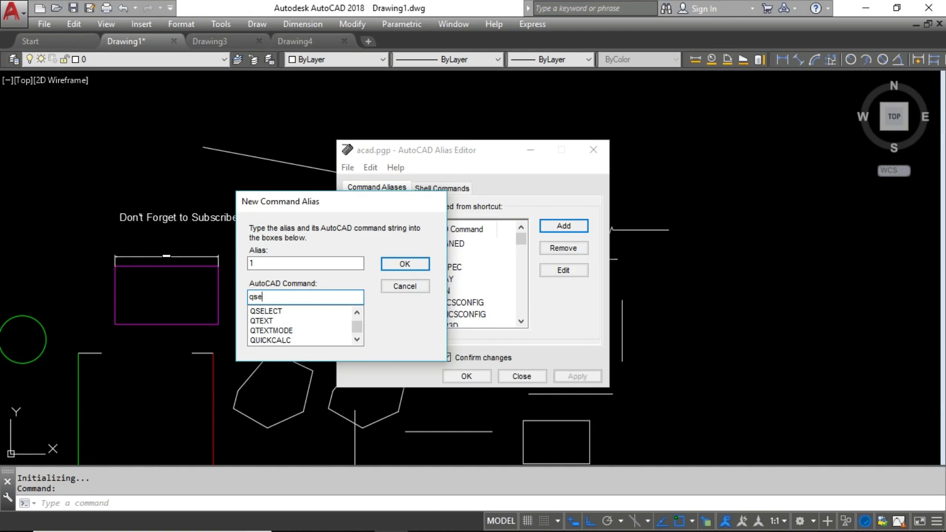
{"action": "left_click", "coordinate": [294, 311]}
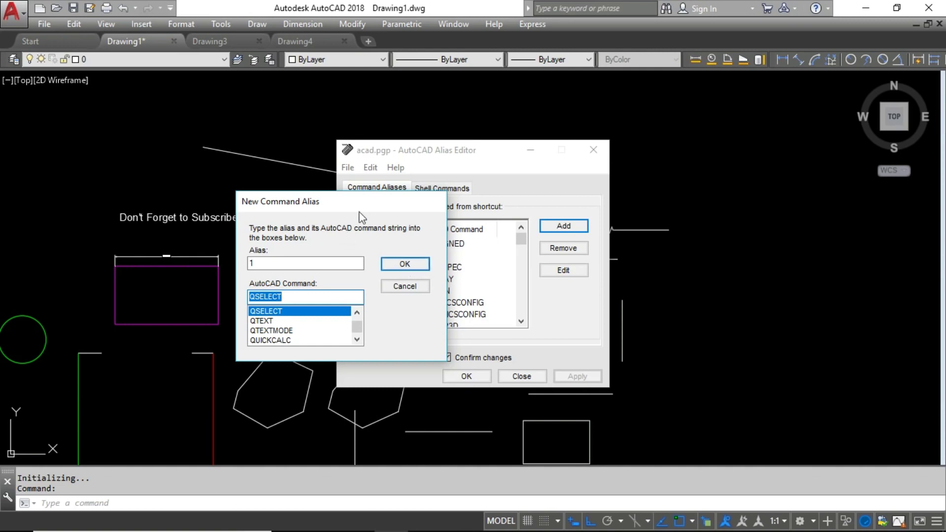
{"action": "left_click_drag", "start_coordinate": [397, 205], "coordinate": [298, 189]}
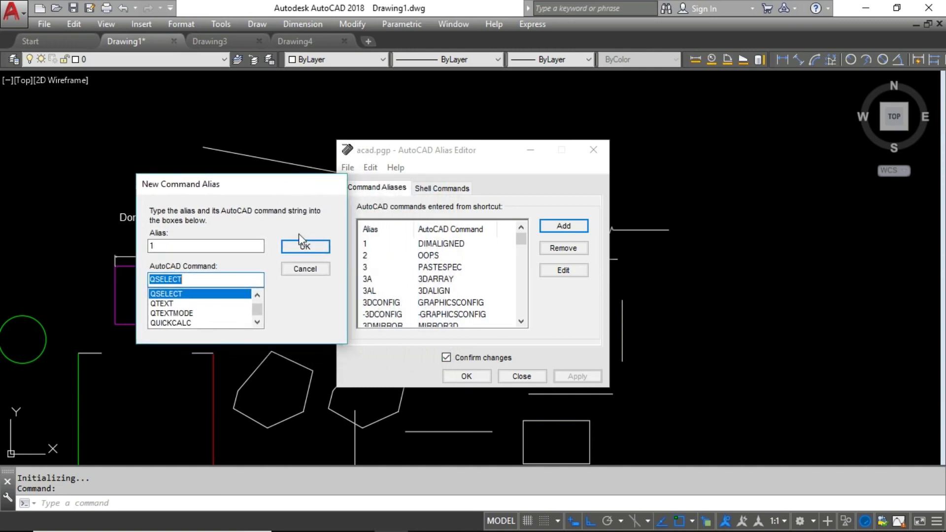
{"action": "left_click", "coordinate": [306, 271]}
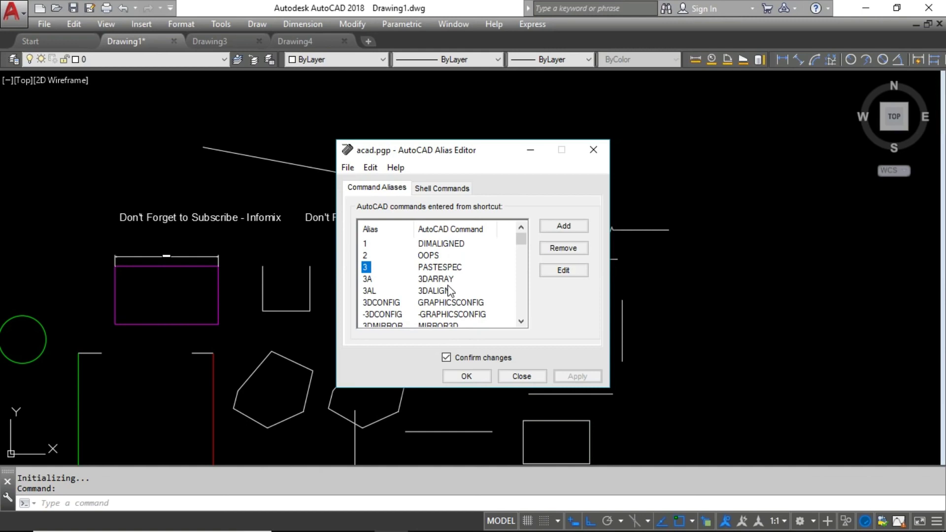
{"action": "left_click", "coordinate": [539, 379]}
{"action": "scroll", "coordinate": [586, 249], "scroll_direction": "down", "scroll_amount": 2}
{"action": "key", "text": "Escape"}
{"action": "key", "text": "Escape"}
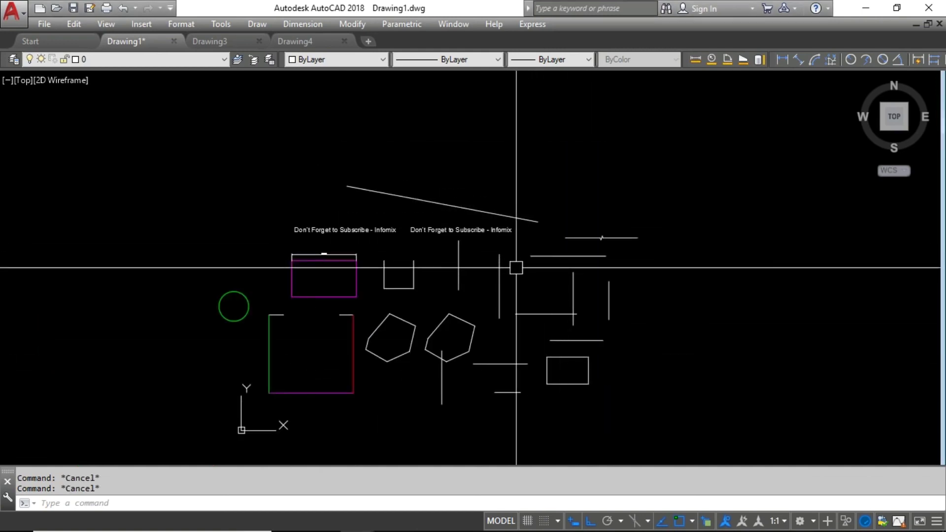
Use the alias 1 to add an aligned dimension to the upper magenta rectangle's top edge, placing it inside the rectangle.
{"action": "type", "text": "1"}
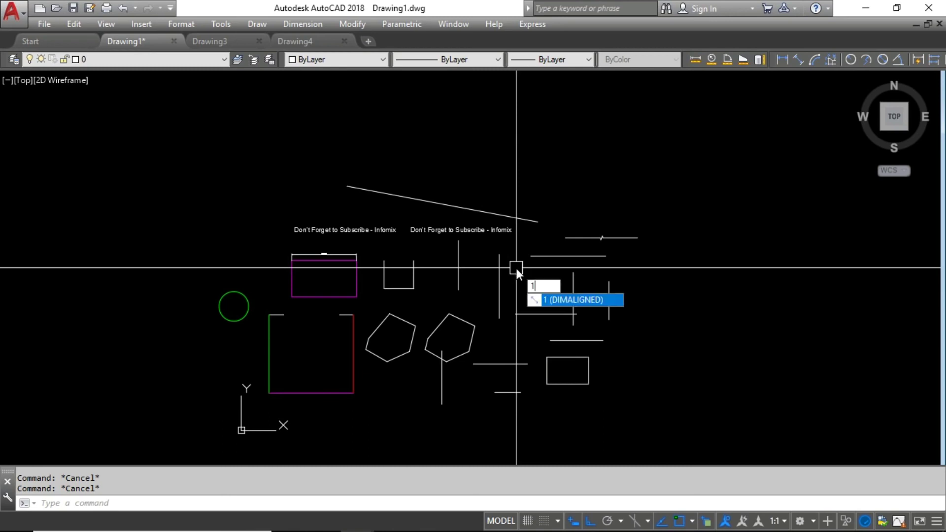
{"action": "key", "text": "Return"}
{"action": "scroll", "coordinate": [325, 256], "scroll_direction": "up", "scroll_amount": 5}
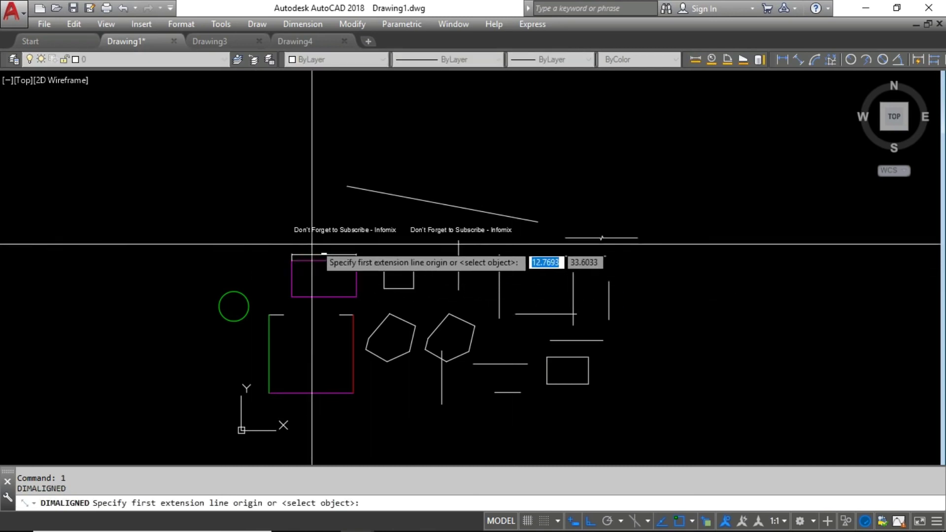
{"action": "key", "text": "Return"}
{"action": "left_click", "coordinate": [314, 290]}
{"action": "left_click", "coordinate": [313, 320]}
{"action": "scroll", "coordinate": [287, 320], "scroll_direction": "up", "scroll_amount": 2}
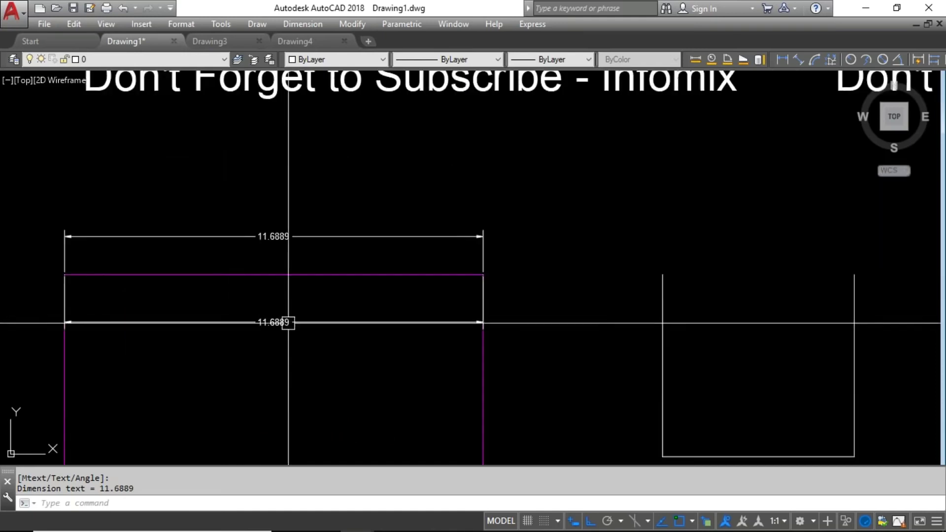
{"action": "scroll", "coordinate": [460, 313], "scroll_direction": "down", "scroll_amount": 2}
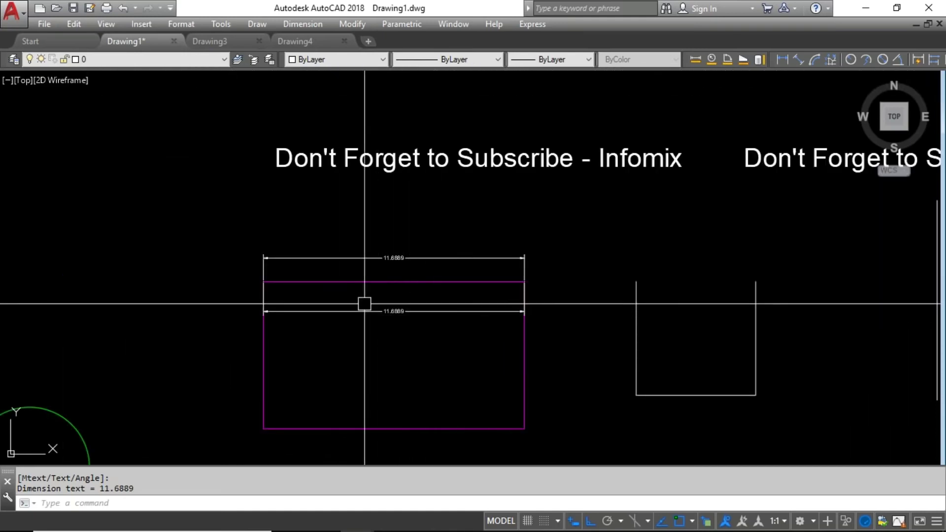
{"action": "scroll", "coordinate": [428, 276], "scroll_direction": "down", "scroll_amount": 2}
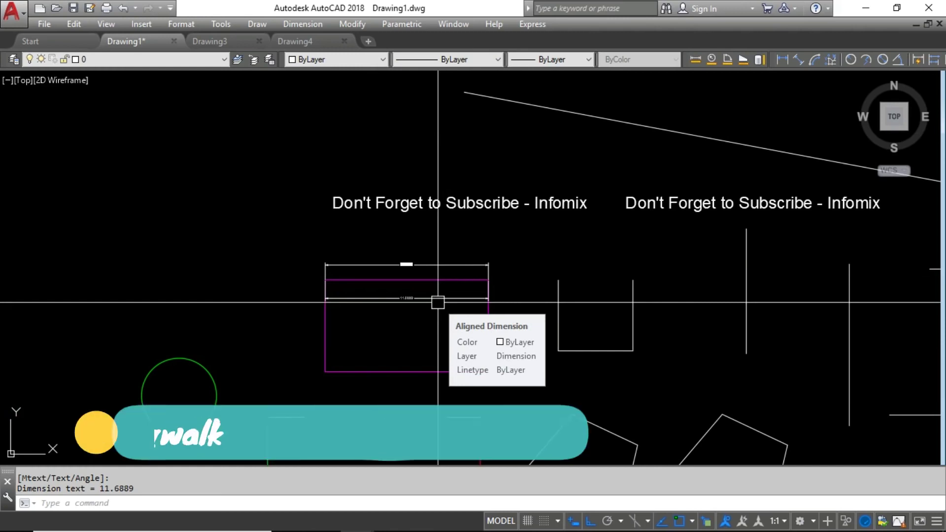
{"action": "key", "text": "Escape"}
{"action": "key", "text": "Escape"}
{"action": "scroll", "coordinate": [461, 292], "scroll_direction": "down", "scroll_amount": 3}
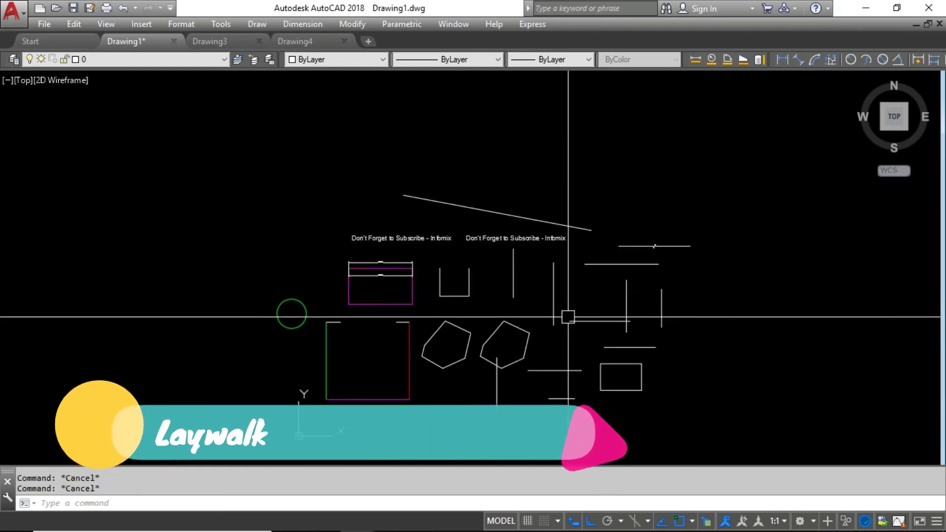
Walk through the drawing's layers with LAYWALK, isolating Defpoints, Dimension, Text and 0 in turn, and Dimension and Text again.
{"action": "mouse_move", "coordinate": [568, 317]}
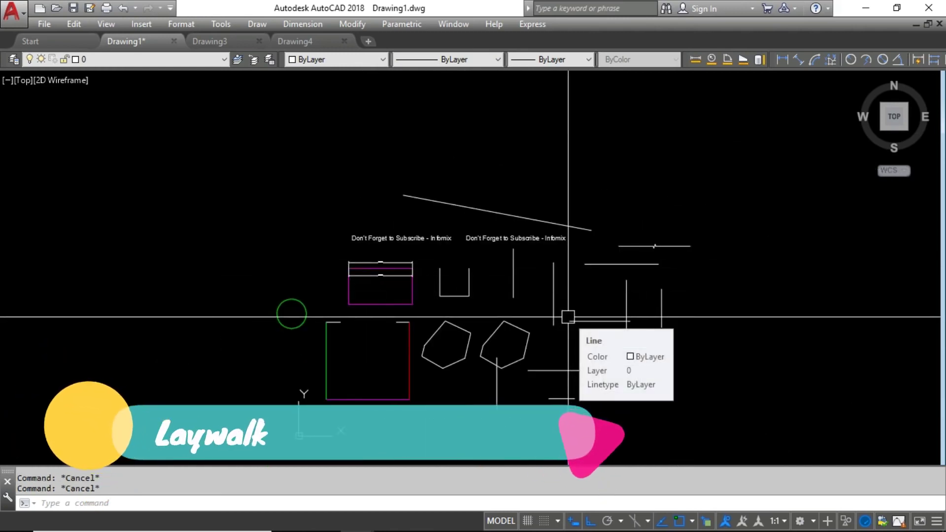
{"action": "type", "text": "LAYw"}
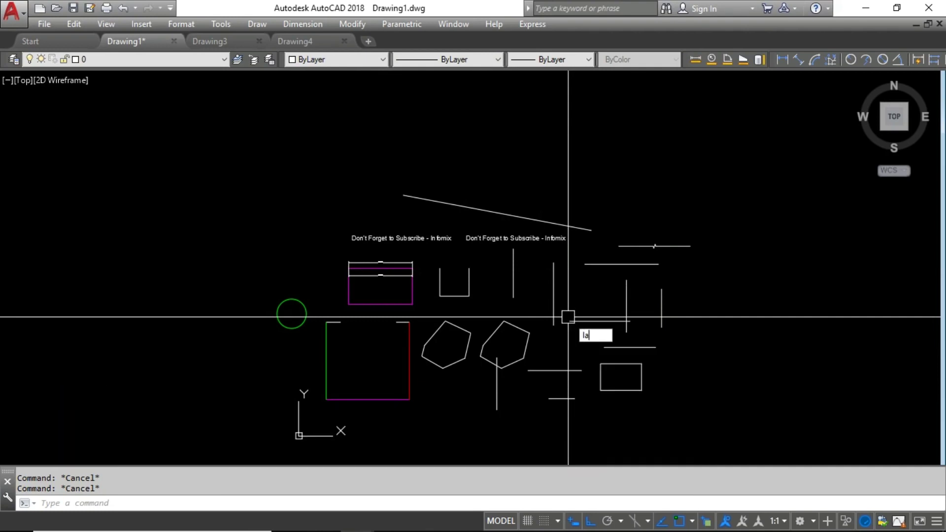
{"action": "type", "text": "alk"}
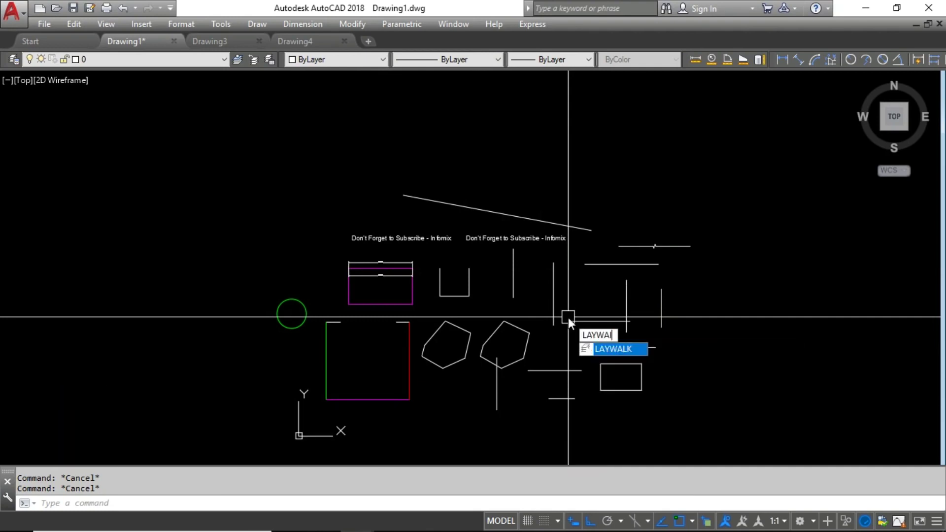
{"action": "key", "text": "Return"}
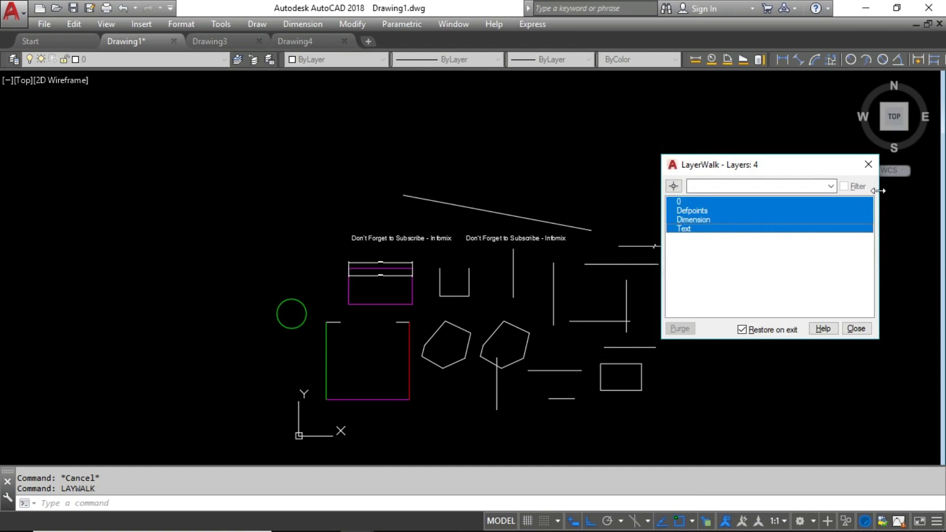
{"action": "left_click", "coordinate": [703, 210]}
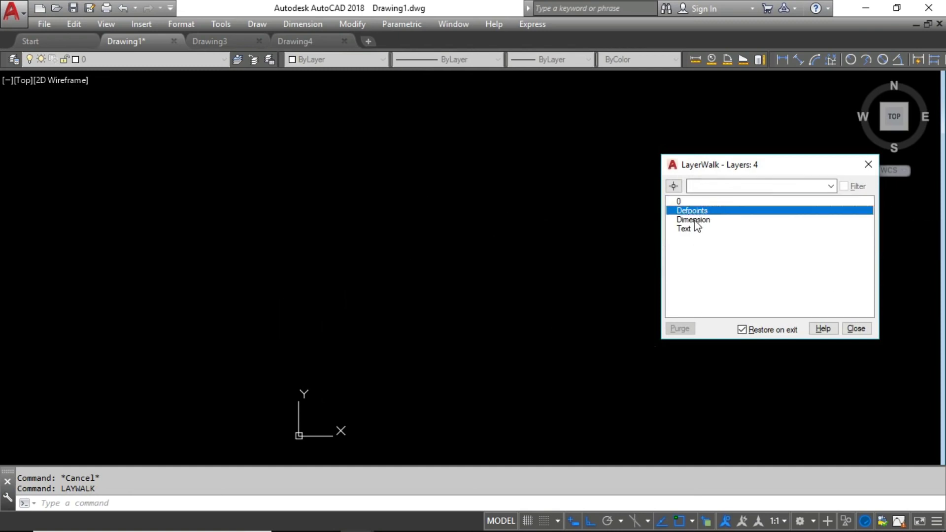
{"action": "left_click", "coordinate": [709, 221]}
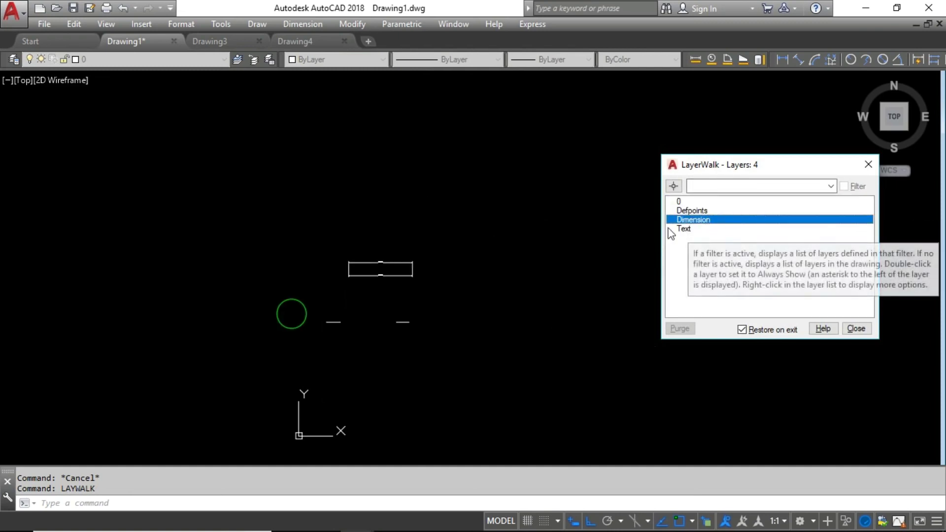
{"action": "left_click", "coordinate": [699, 229]}
{"action": "left_click", "coordinate": [704, 202]}
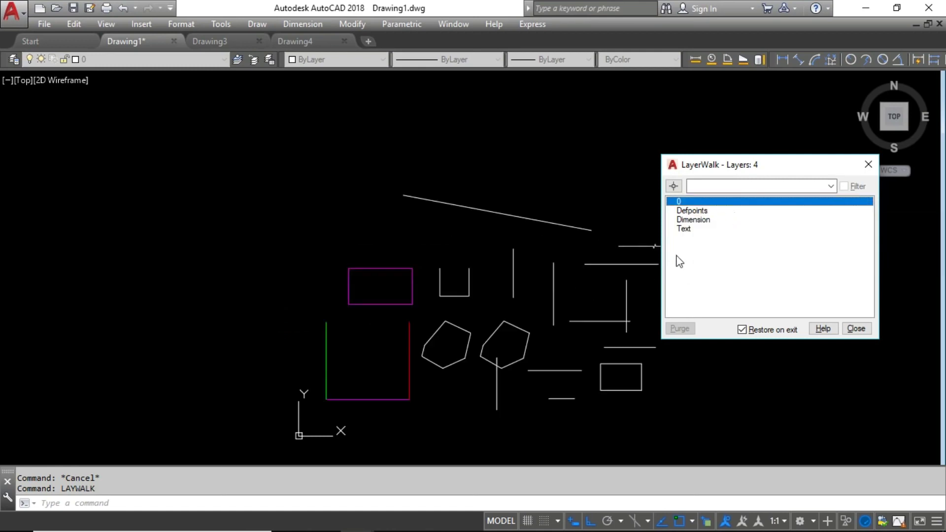
{"action": "left_click", "coordinate": [704, 219]}
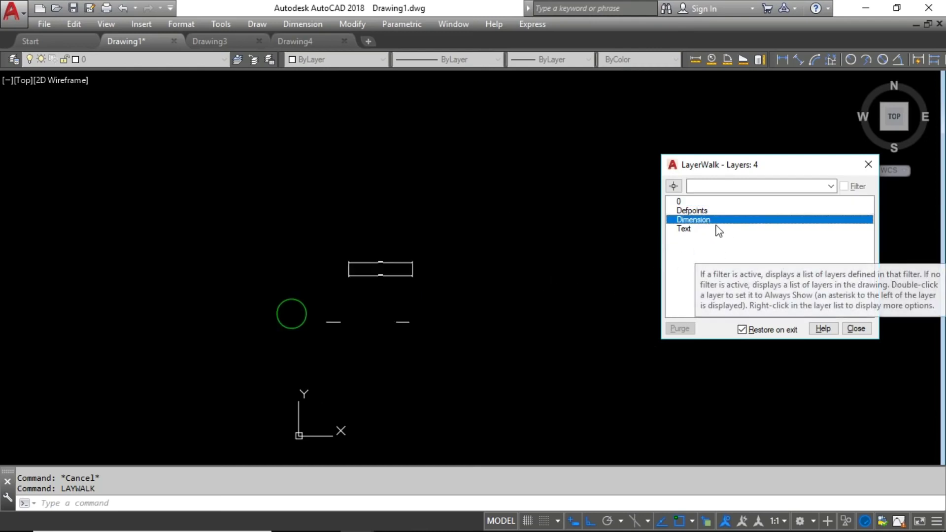
{"action": "left_click", "coordinate": [694, 230]}
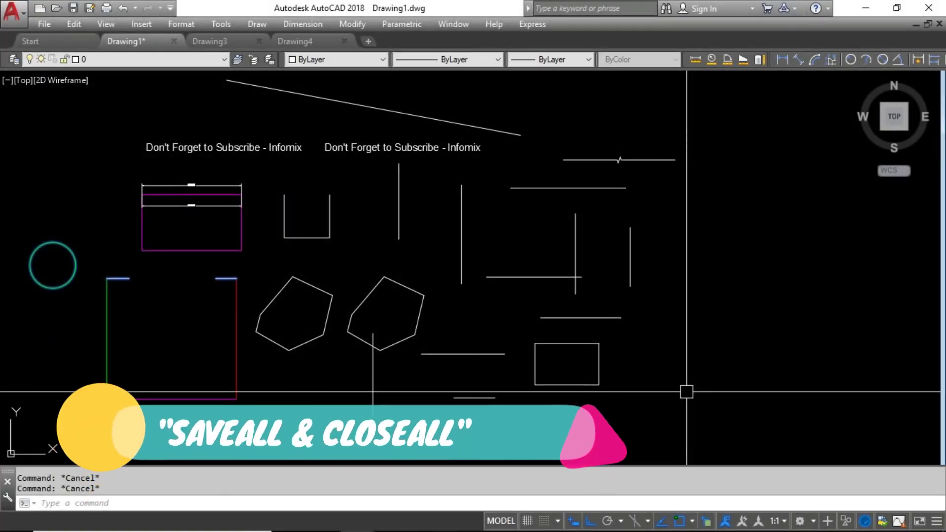
Save all open drawings with SAVEALL and close them all with CLOSEALL.
{"action": "type", "text": "s"}
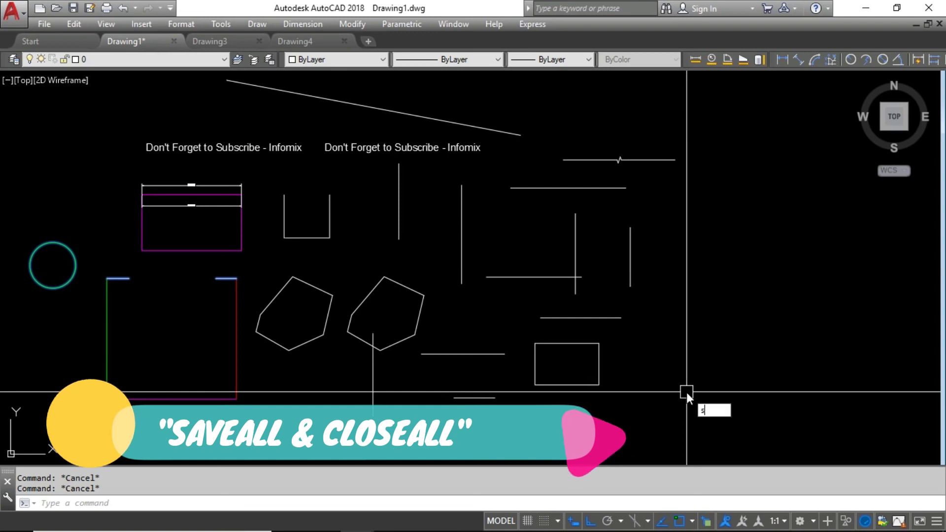
{"action": "type", "text": "aveall"}
{"action": "key", "text": "Return"}
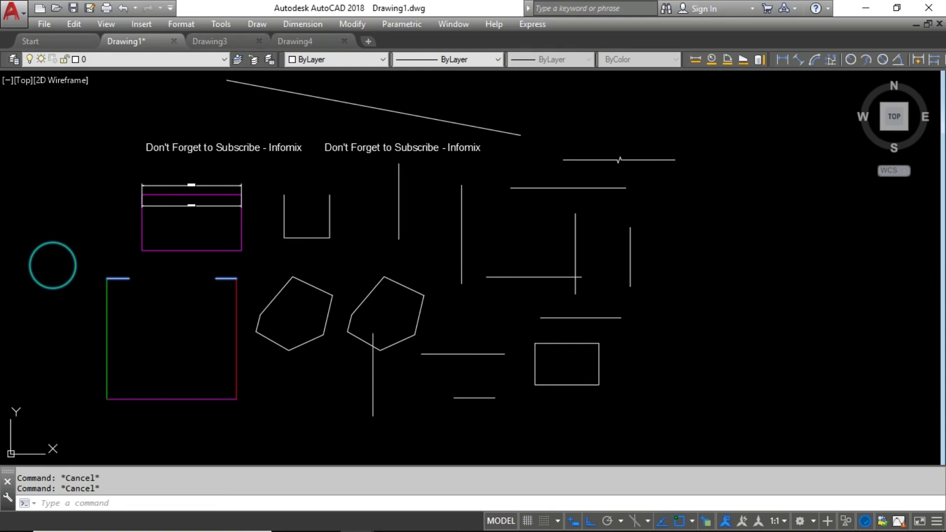
{"action": "type", "text": "closea"}
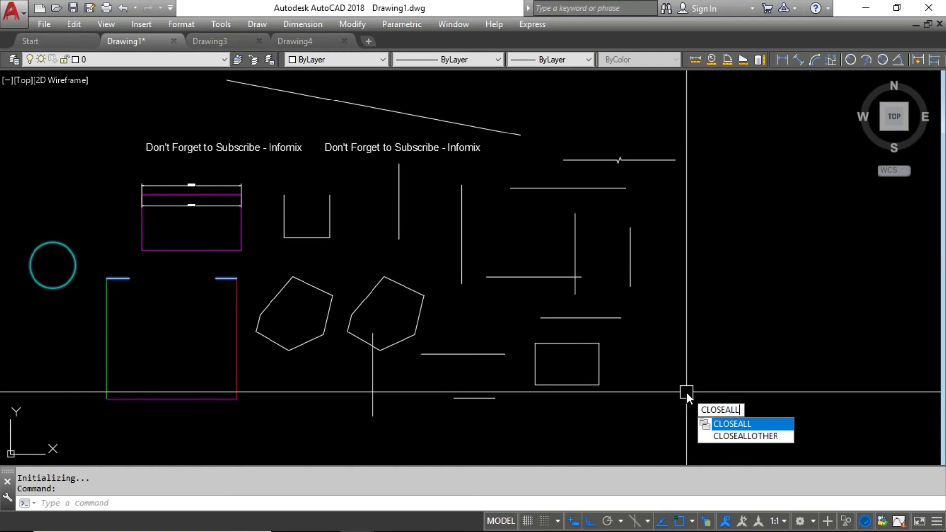
{"action": "key", "text": "Return"}
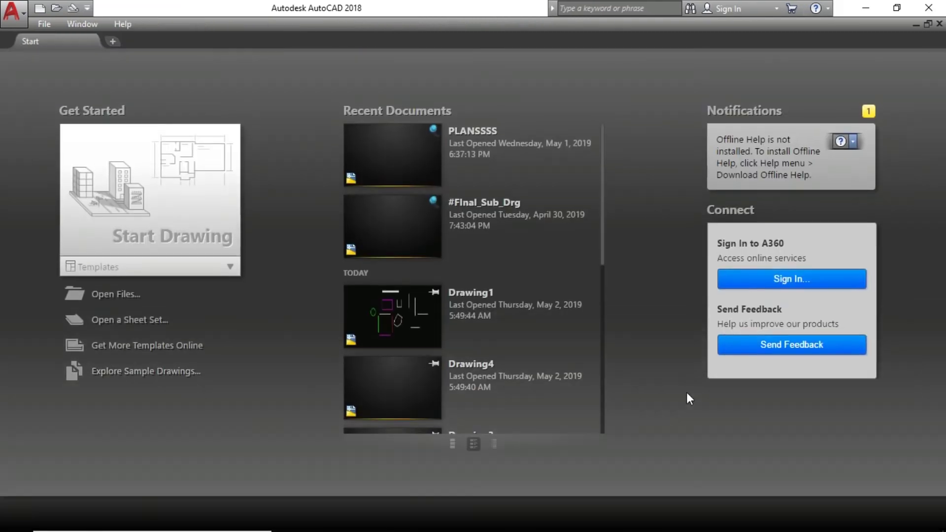